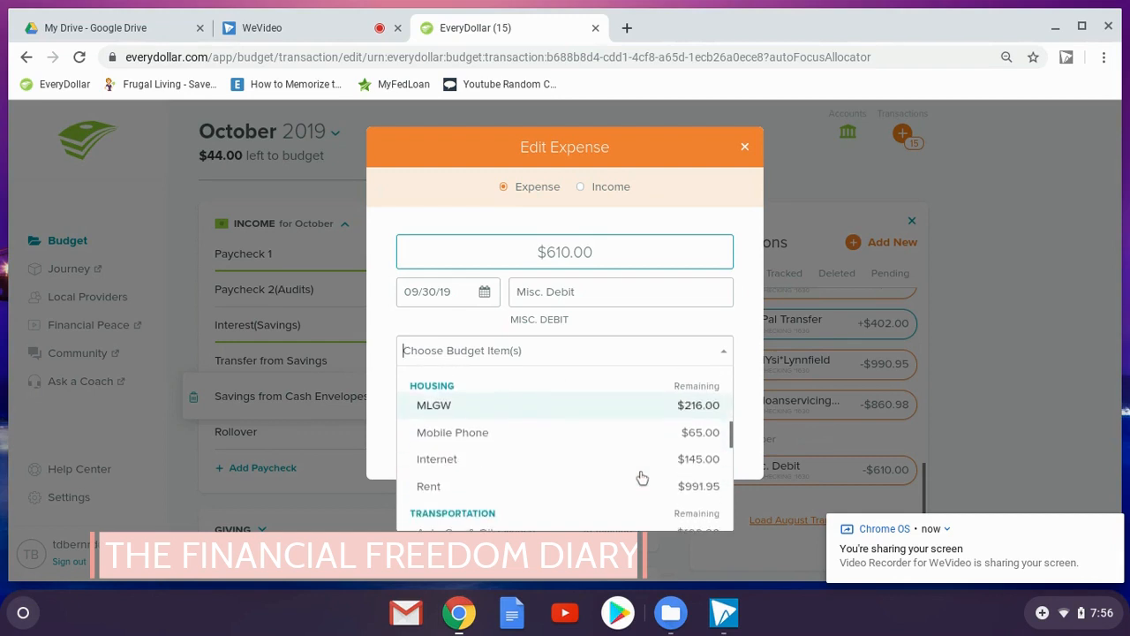
# Step: Allocate the $610.00 Misc. Debit expense to the Groceries budget item and add a Restaurants split
pyautogui.scroll(-2, 642, 477)
pyautogui.scroll(-5, 642, 478)
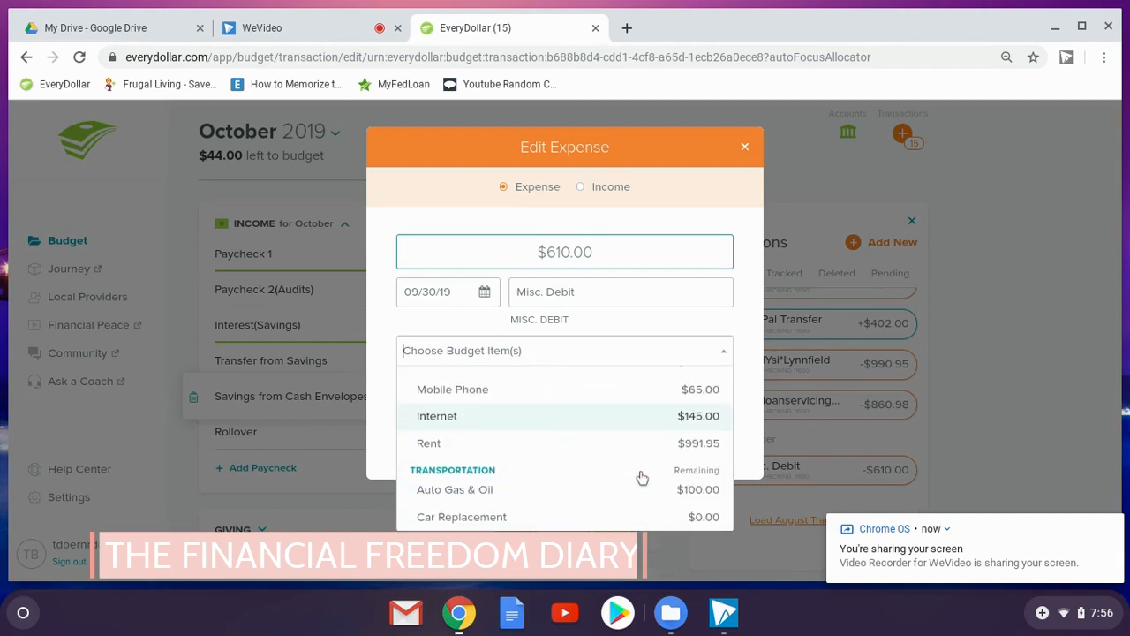
pyautogui.click(521, 444)
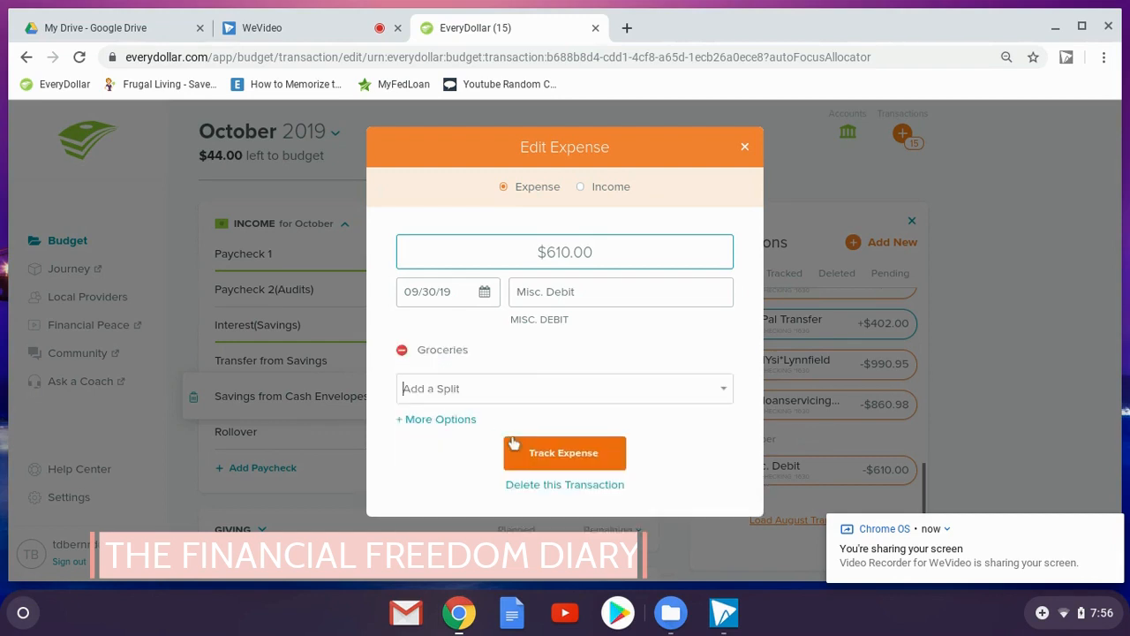
pyautogui.click(726, 388)
pyautogui.scroll(-8, 556, 480)
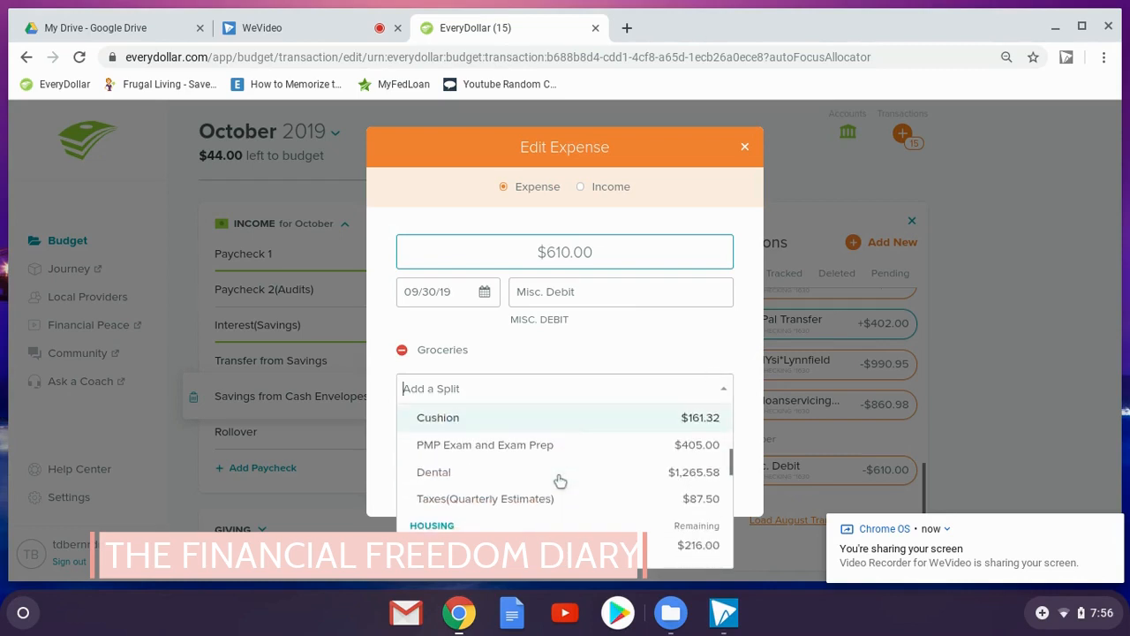
pyautogui.scroll(-5, 558, 480)
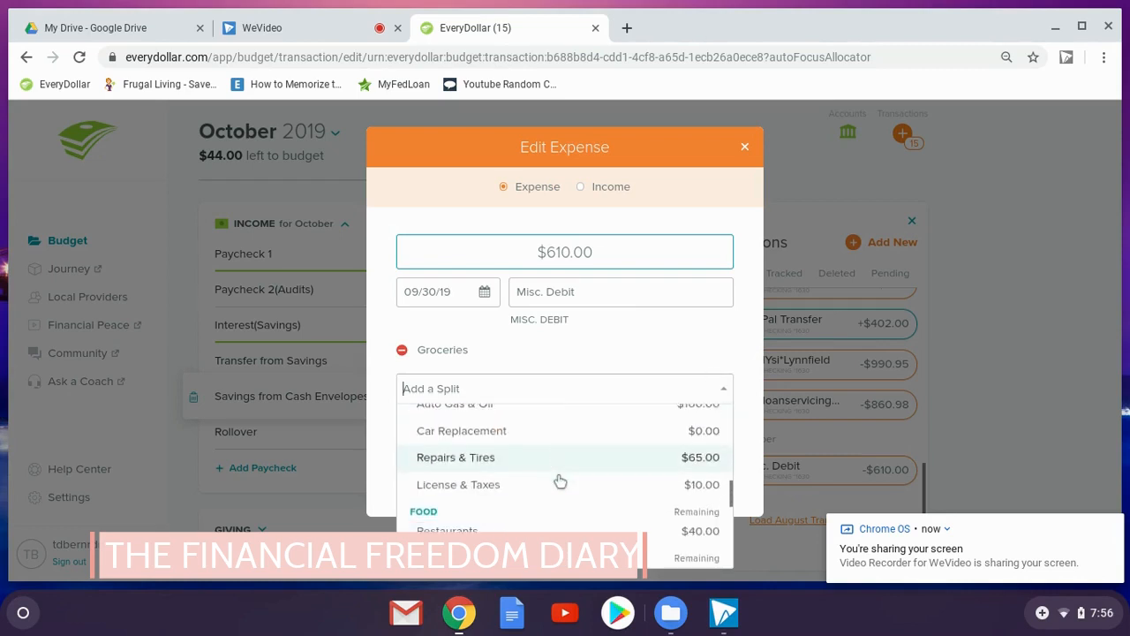
pyautogui.click(492, 469)
# Step: Add Repairs & Tires as another split of the Misc. Debit expense
pyautogui.click(724, 438)
pyautogui.scroll(-2, 635, 525)
pyautogui.scroll(-8, 635, 525)
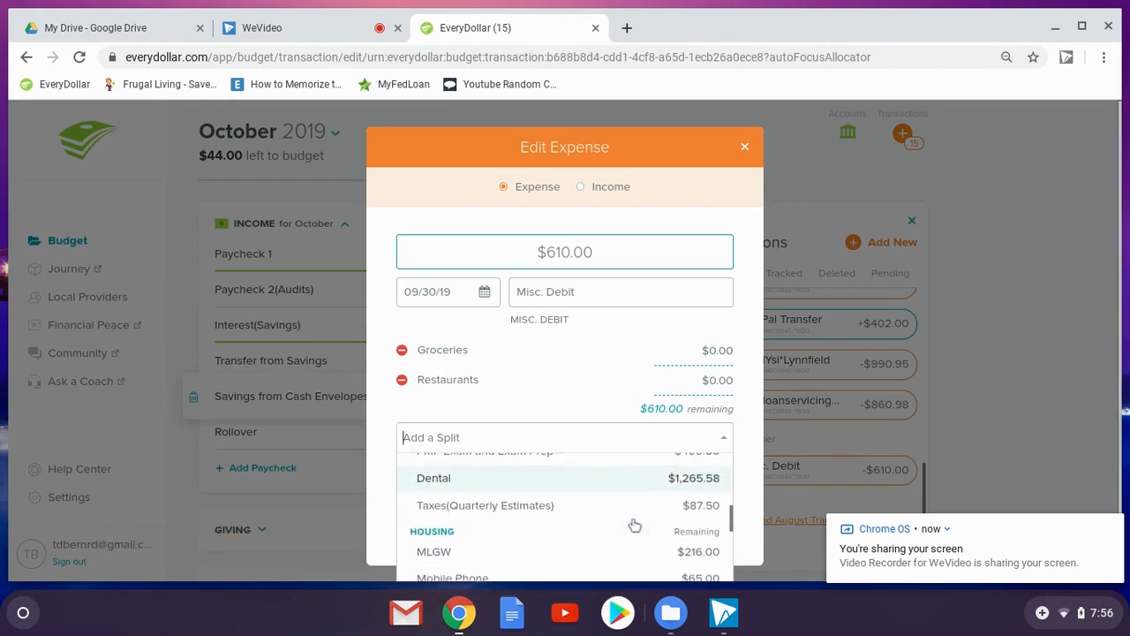
pyautogui.scroll(-1, 635, 526)
pyautogui.scroll(1, 635, 525)
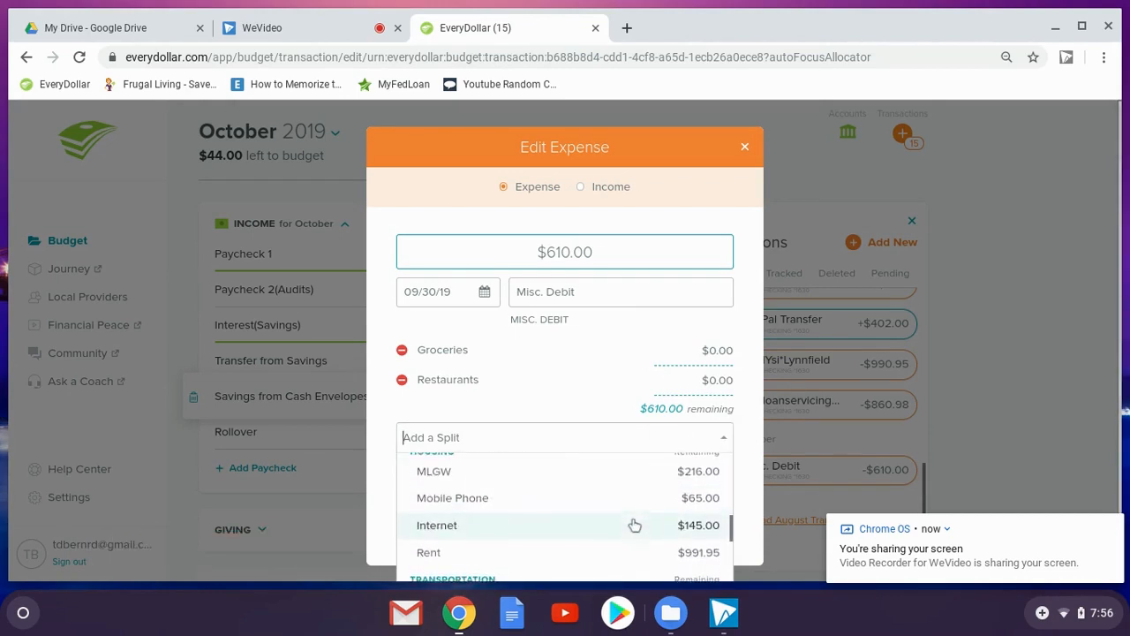
pyautogui.scroll(-3, 635, 526)
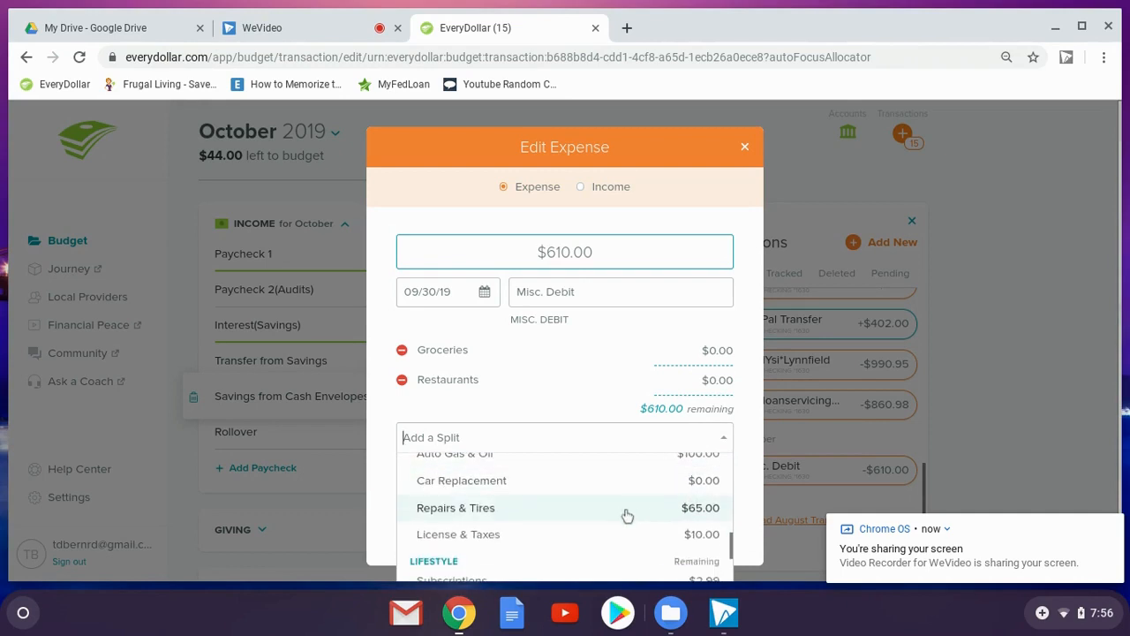
pyautogui.click(627, 508)
# Step: Add License & Taxes as another split of the Misc. Debit expense
pyautogui.click(723, 470)
pyautogui.scroll(-5, 635, 526)
pyautogui.scroll(-10, 635, 527)
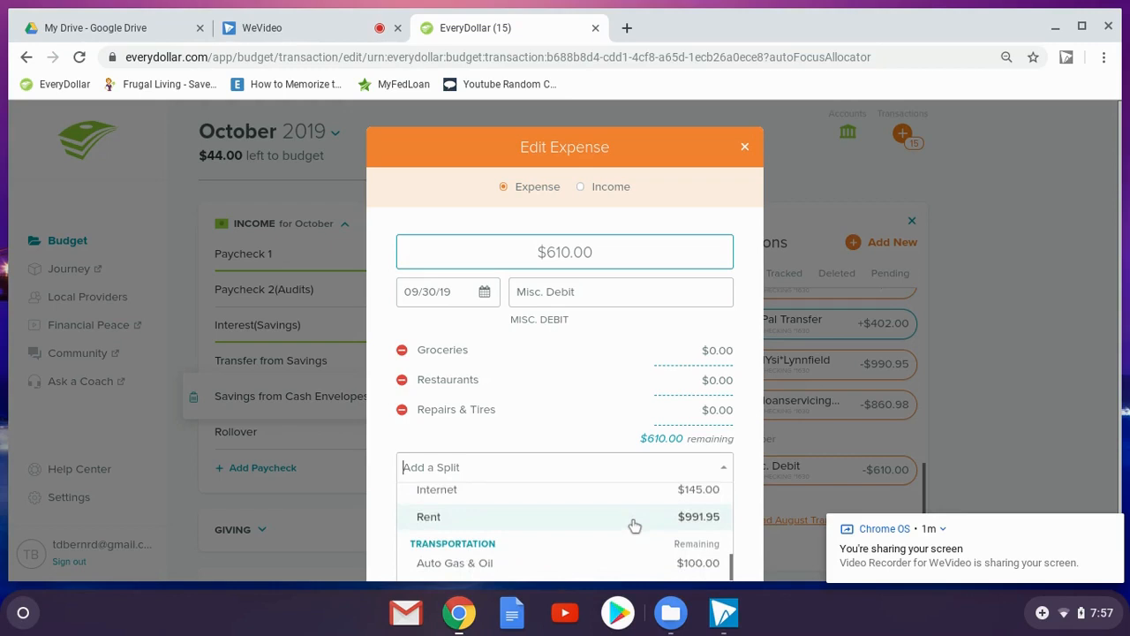
pyautogui.scroll(-1, 532, 540)
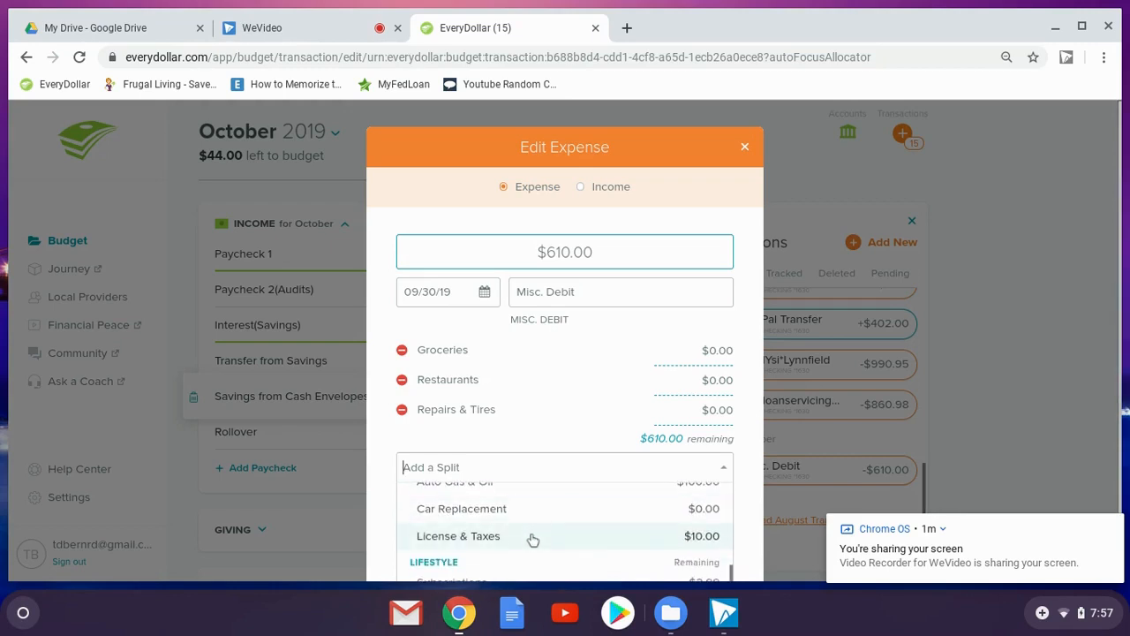
pyautogui.click(527, 538)
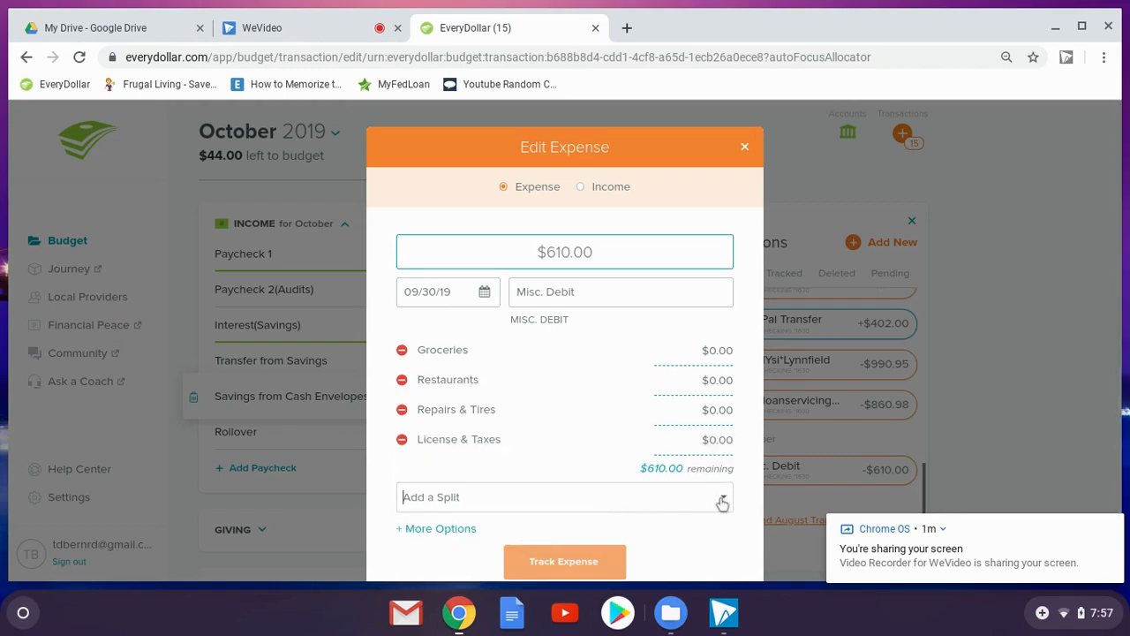
# Step: Add the Lifestyle items Household items & repairs and Laundry as splits of the Misc. Debit expense
pyautogui.scroll(-2, 607, 520)
pyautogui.scroll(-2, 606, 519)
pyautogui.scroll(-8, 606, 519)
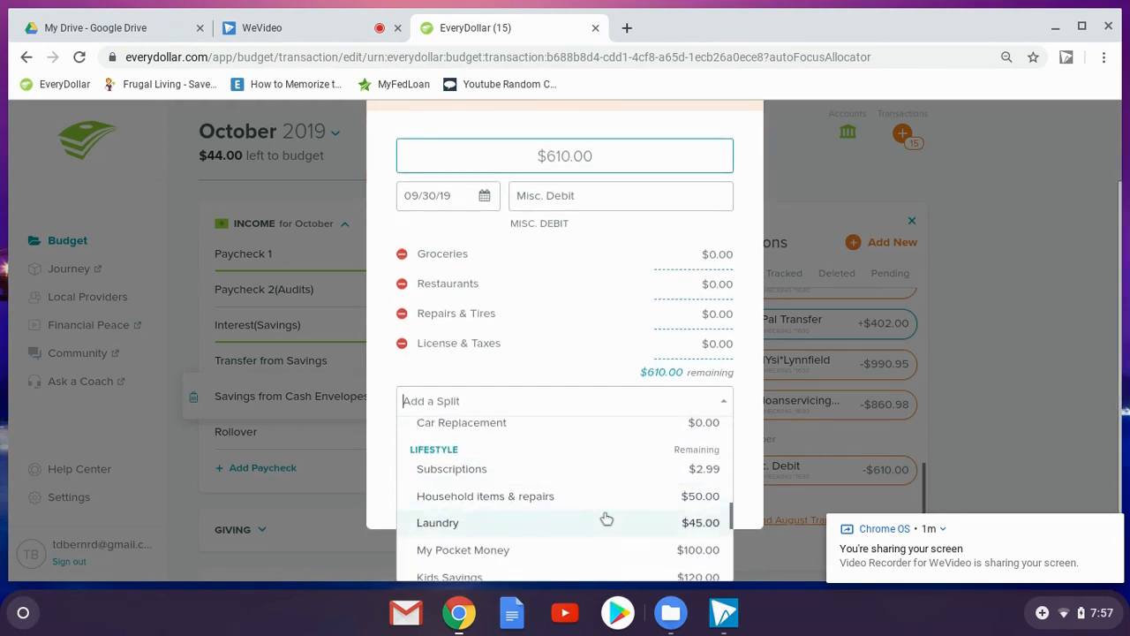
pyautogui.click(590, 495)
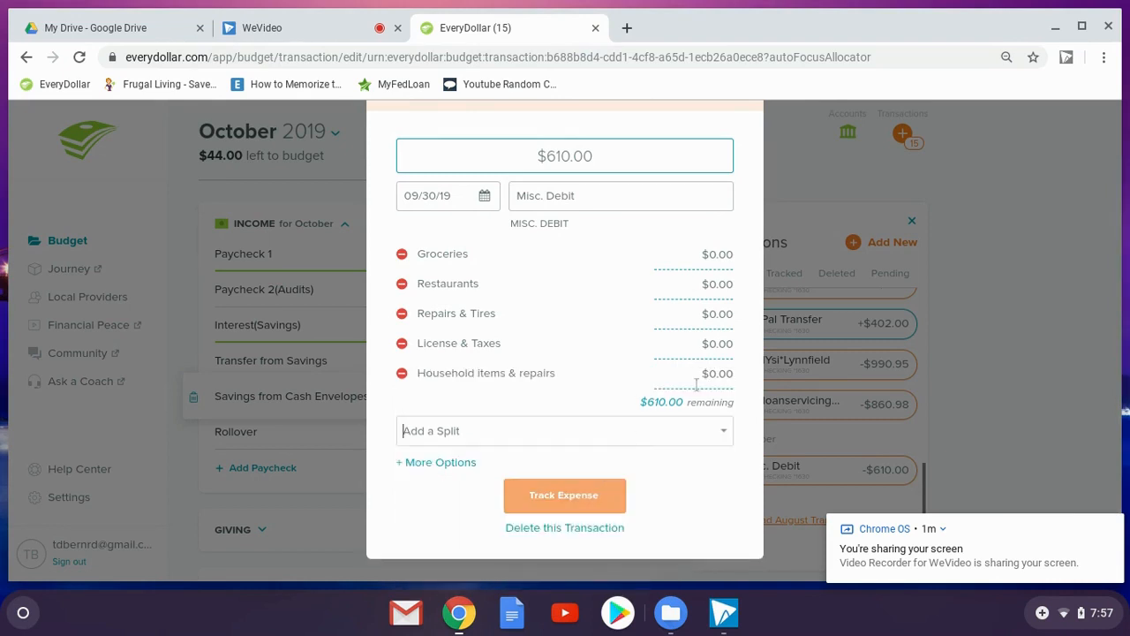
pyautogui.click(724, 434)
pyautogui.scroll(-6, 585, 487)
pyautogui.scroll(-3, 587, 487)
pyautogui.click(583, 488)
# Step: Add My Pocket Money as the last split of the Misc. Debit expense
pyautogui.click(720, 460)
pyautogui.scroll(-10, 591, 505)
pyautogui.scroll(10, 591, 507)
pyautogui.scroll(-3, 592, 507)
pyautogui.scroll(2, 592, 507)
pyautogui.scroll(3, 588, 507)
pyautogui.scroll(-10, 589, 506)
pyautogui.scroll(1, 530, 525)
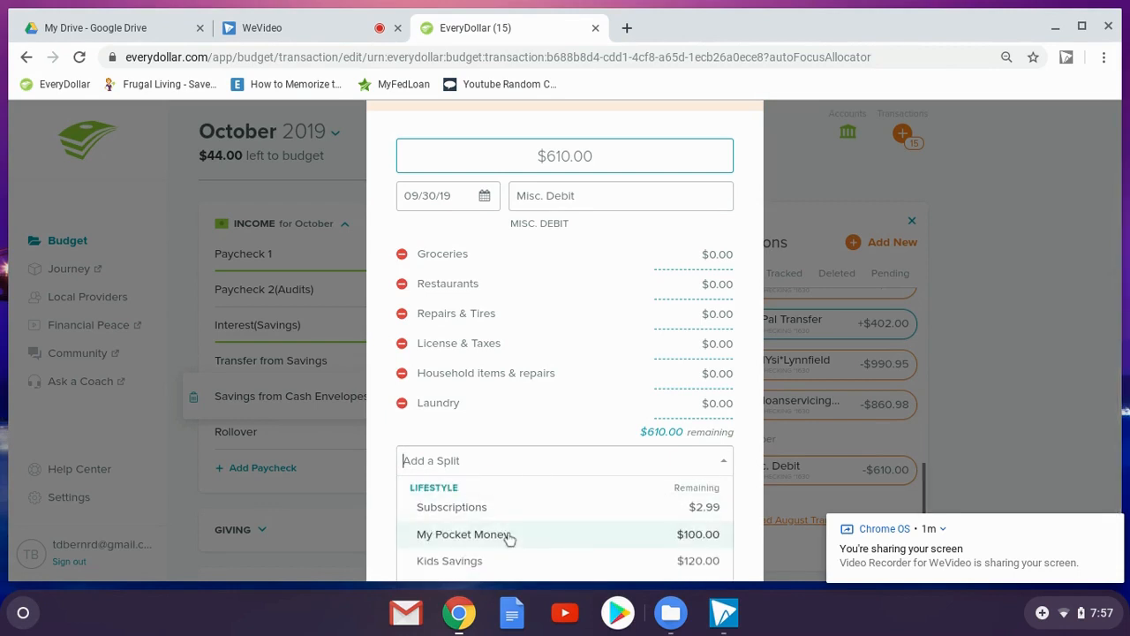
pyautogui.click(509, 535)
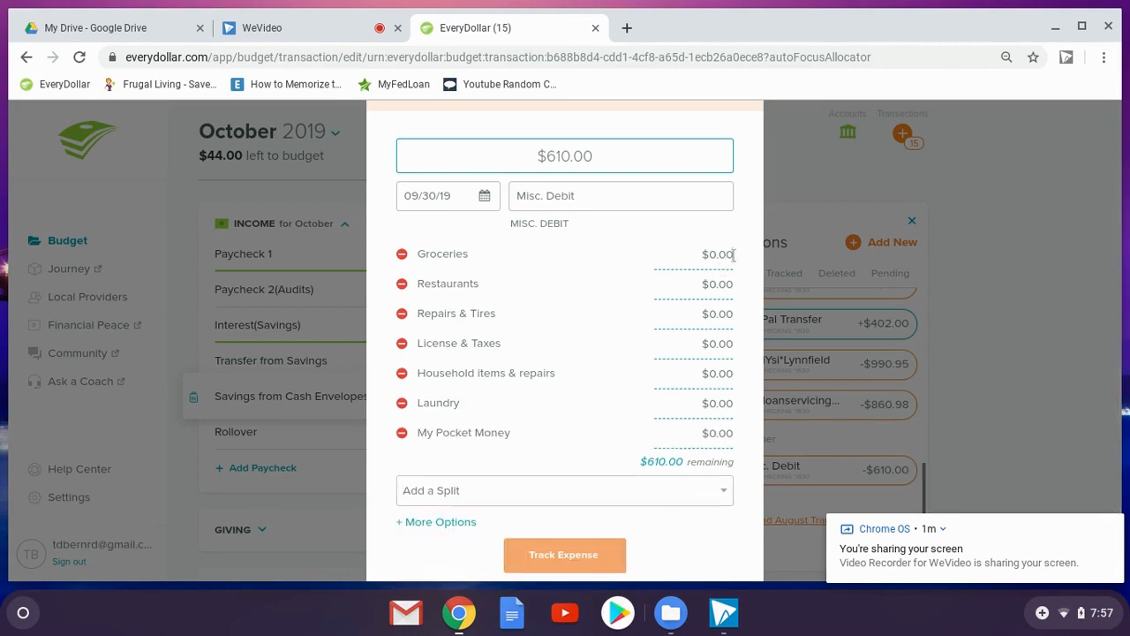
# Step: Set the split amounts to $300.00 for Groceries, $40.00 for Restaurants and $65.00 for Repairs & Tires
pyautogui.press('BackSpace')
pyautogui.write('300')
pyautogui.press('BackSpace')
pyautogui.write('40')
pyautogui.click(636, 331)
pyautogui.click(732, 313)
pyautogui.press('BackSpace')
pyautogui.write('65')
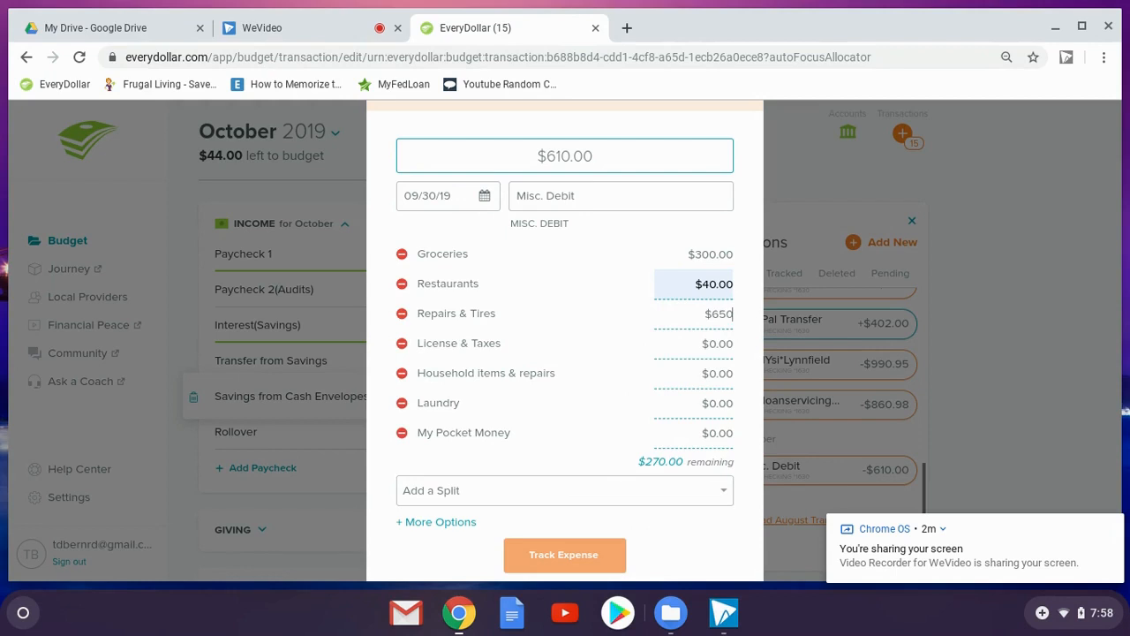
# Step: Set the License & Taxes split to $10.00 and the Household items & repairs split to $50.00
pyautogui.click(729, 344)
pyautogui.press('BackSpace')
pyautogui.write('10.0')
pyautogui.click(733, 374)
pyautogui.press('BackSpace')
pyautogui.write('50.00')
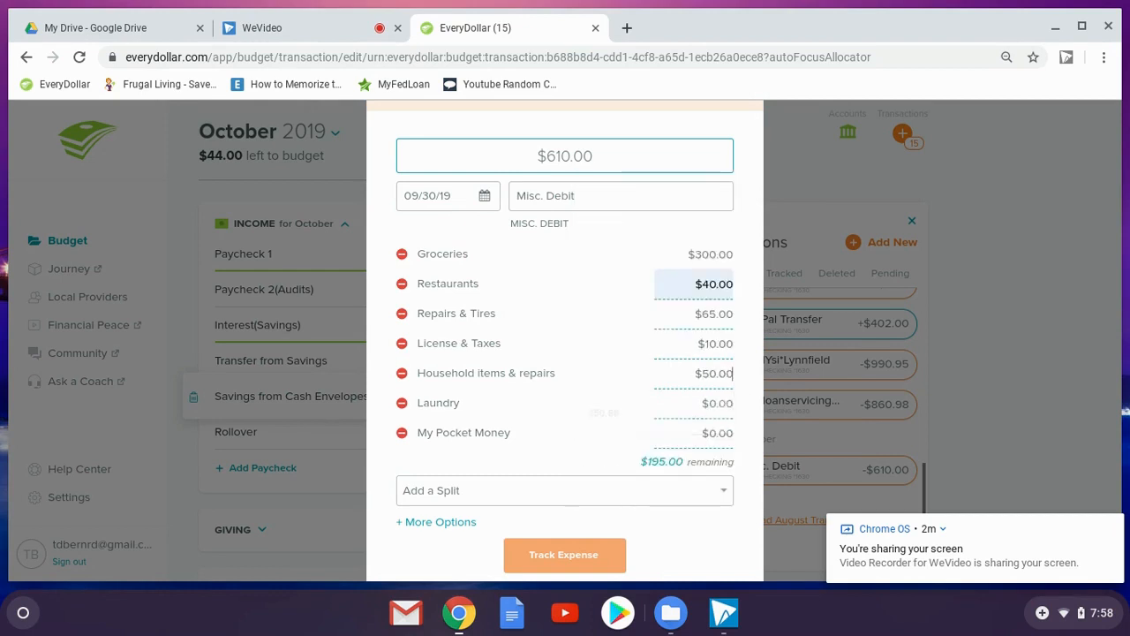
# Step: Track the expense with the Laundry split set to $45.00 and the My Pocket Money split set to $100.00
pyautogui.click(740, 405)
pyautogui.press('BackSpace')
pyautogui.press('BackSpace')
pyautogui.write('4')
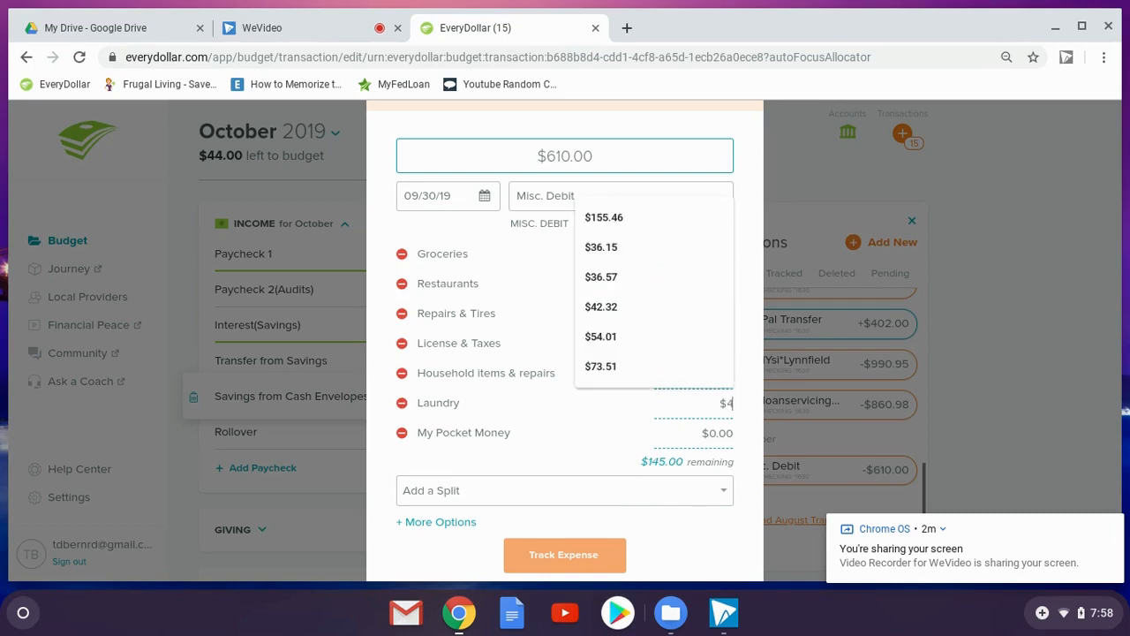
pyautogui.write('5.00')
pyautogui.press('Tab')
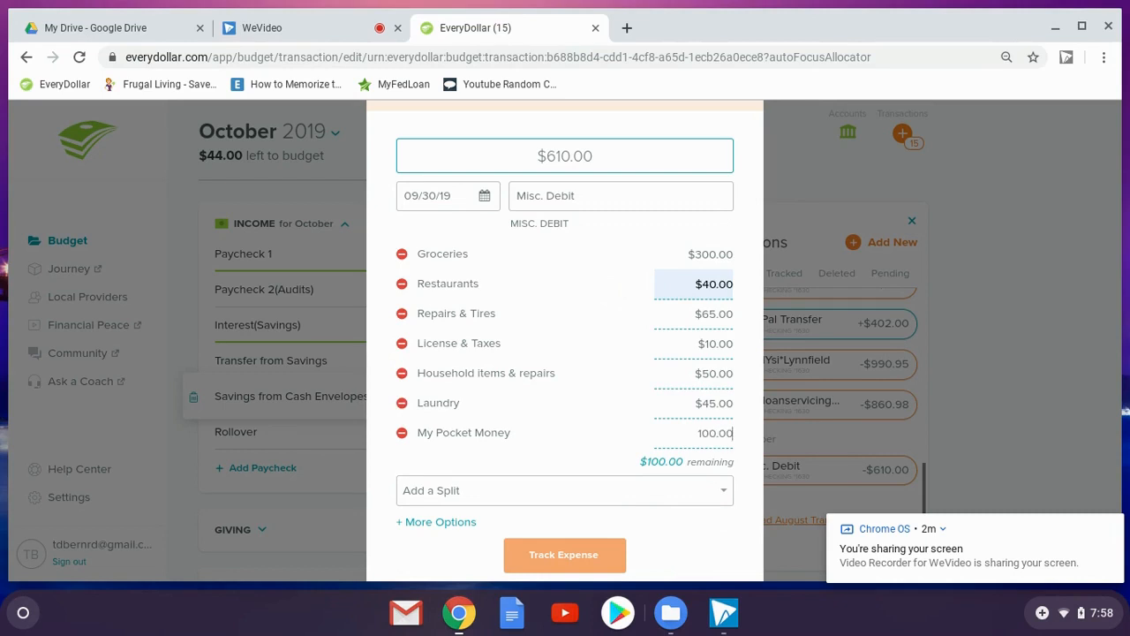
pyautogui.press('Tab')
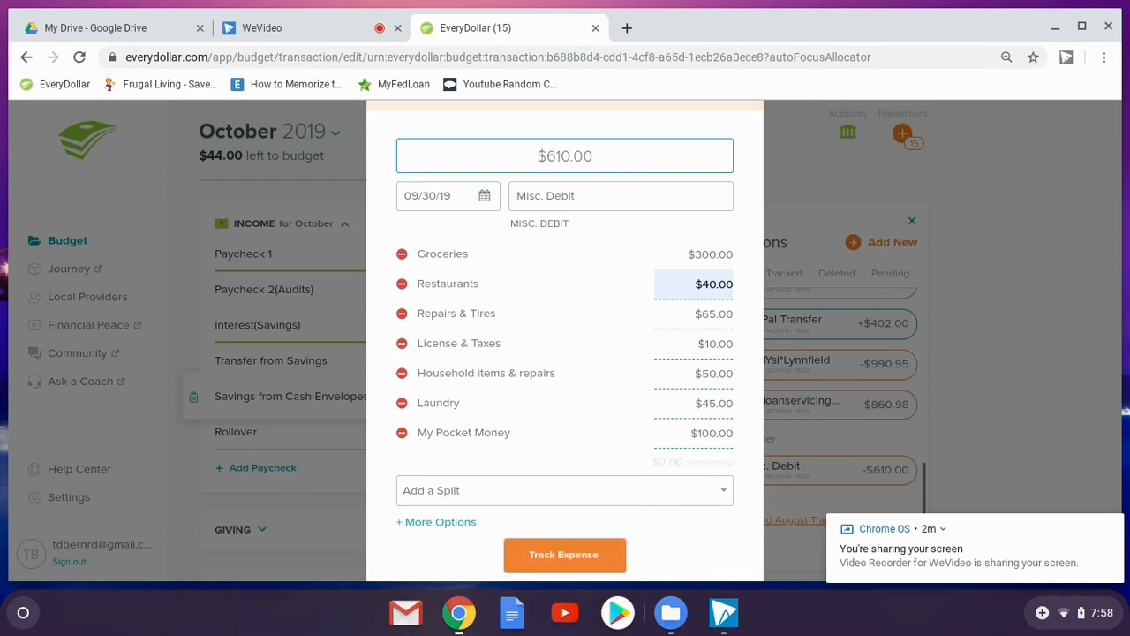
pyautogui.click(578, 561)
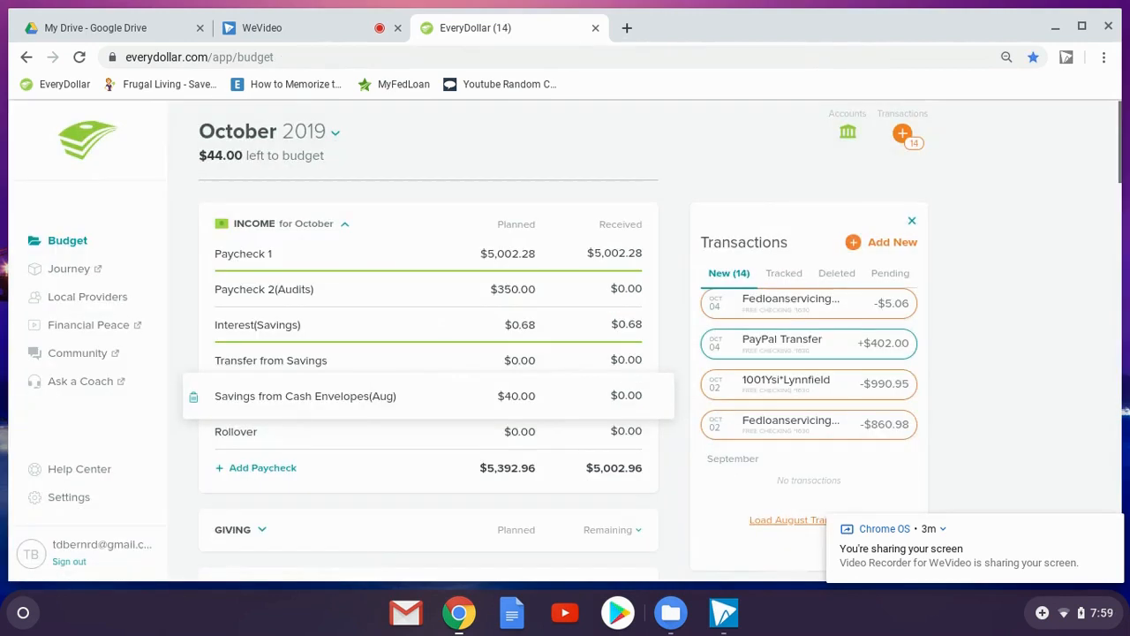
# Step: Assign the 1001Ysi*Lynnfield transaction to Rent under Housing and set Rent's planned amount to $990.95
pyautogui.scroll(-10, 575, 406)
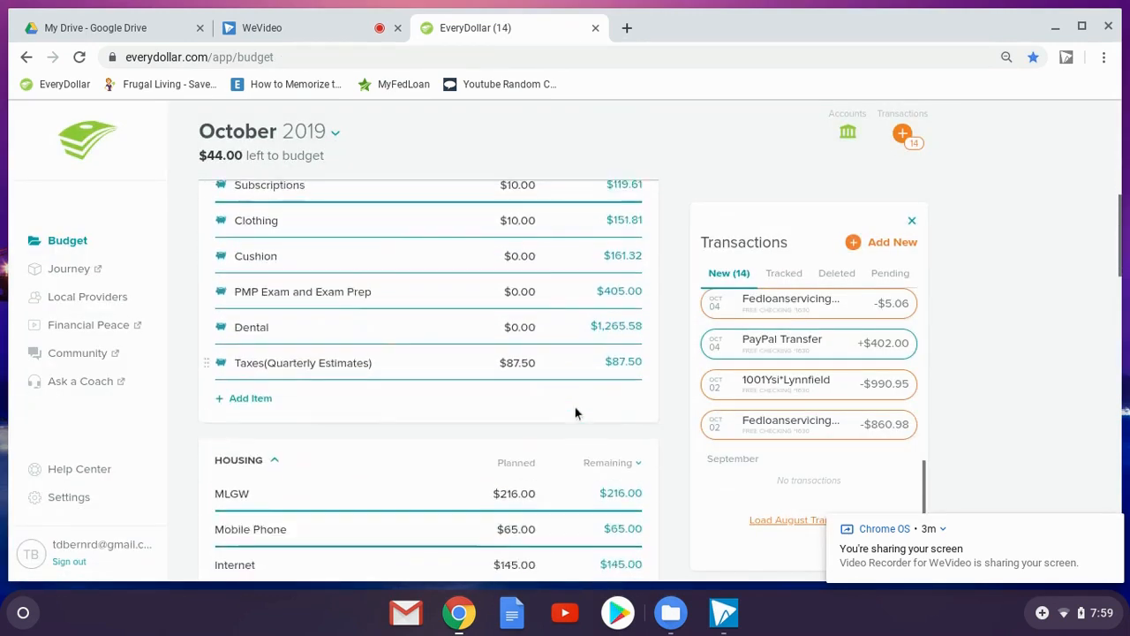
pyautogui.scroll(-1, 574, 407)
pyautogui.moveTo(703, 372); pyautogui.dragTo(323, 324)
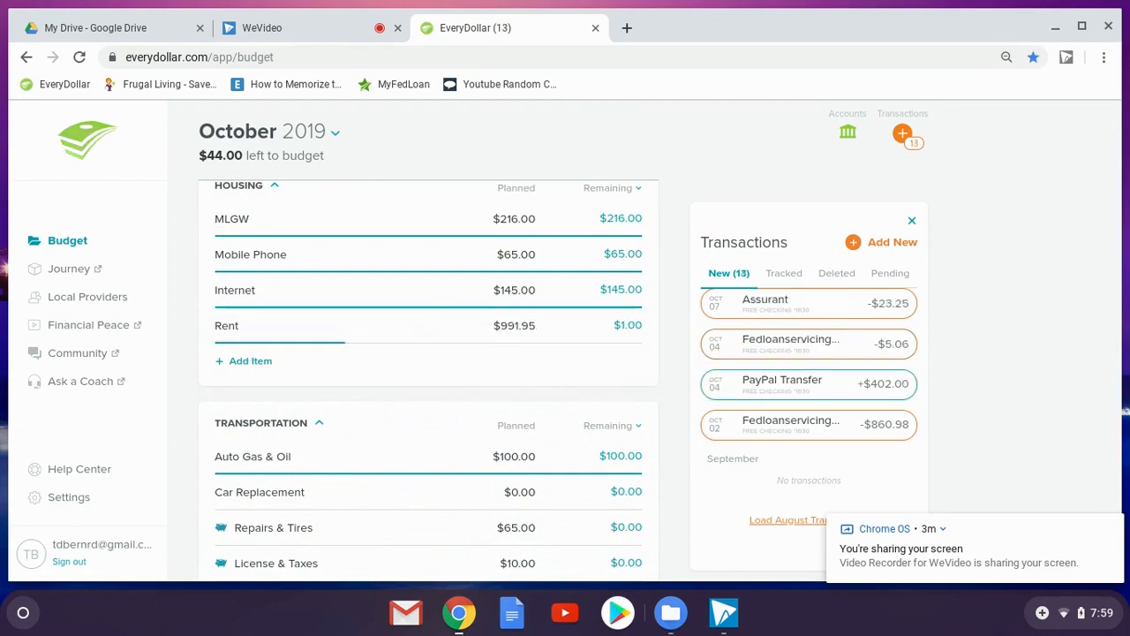
pyautogui.click(520, 325)
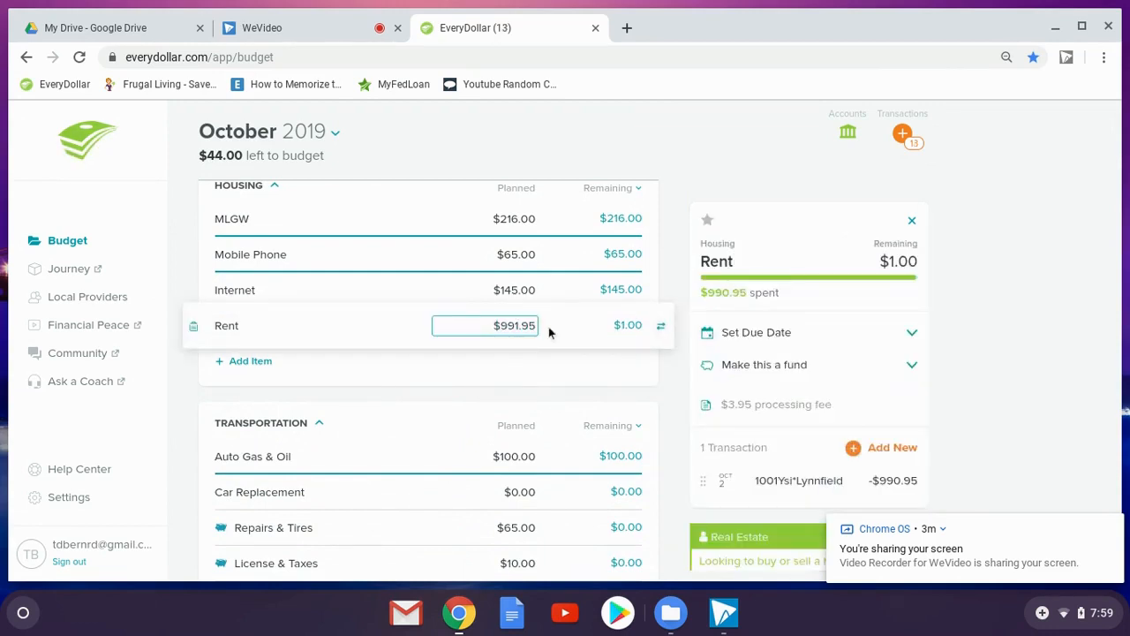
pyautogui.click(360, 330)
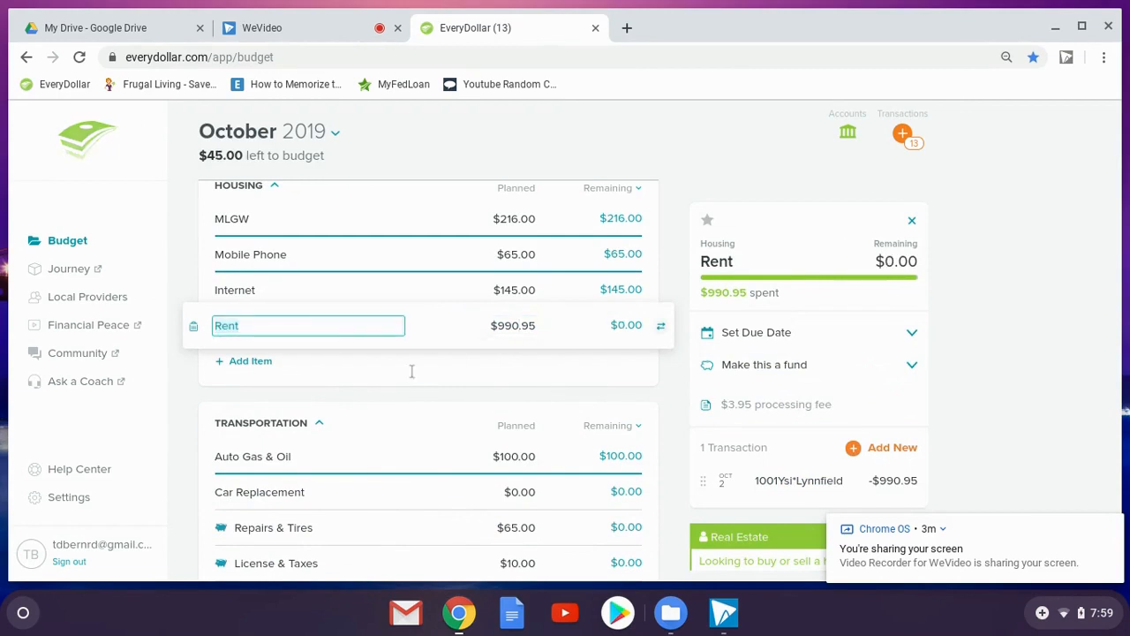
# Step: Assign the three new Fedloanservicing transactions of $860.98, $5.06 and $46.00 to Student Loans under Debt
pyautogui.click(903, 135)
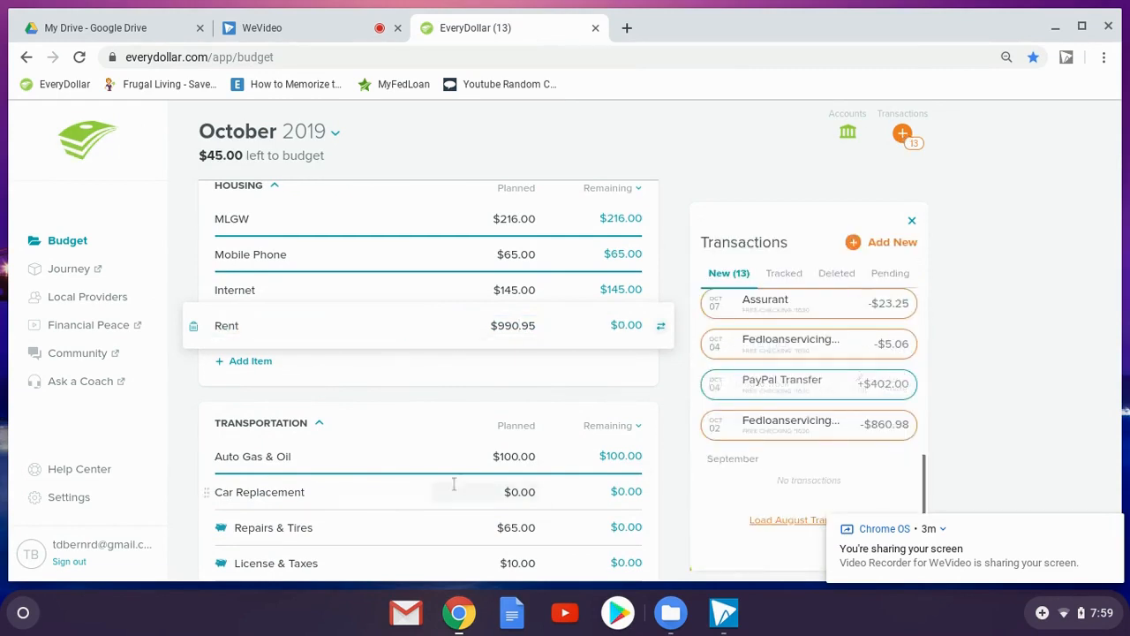
pyautogui.scroll(-15, 431, 409)
pyautogui.scroll(-3, 431, 405)
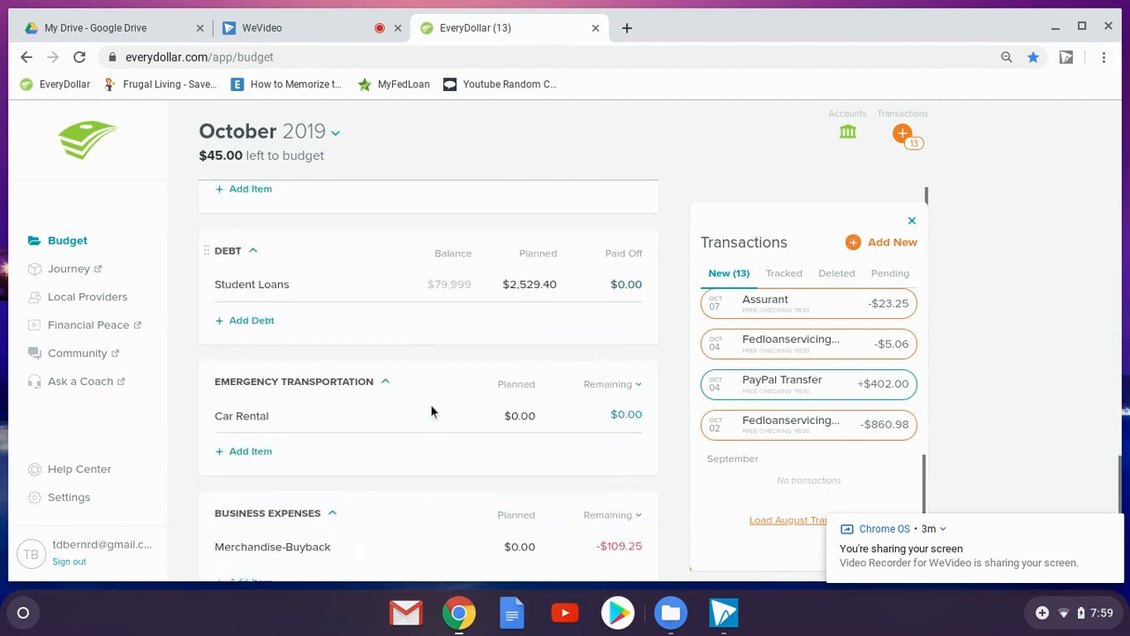
pyautogui.moveTo(773, 437)
pyautogui.moveTo(774, 437); pyautogui.dragTo(382, 320)
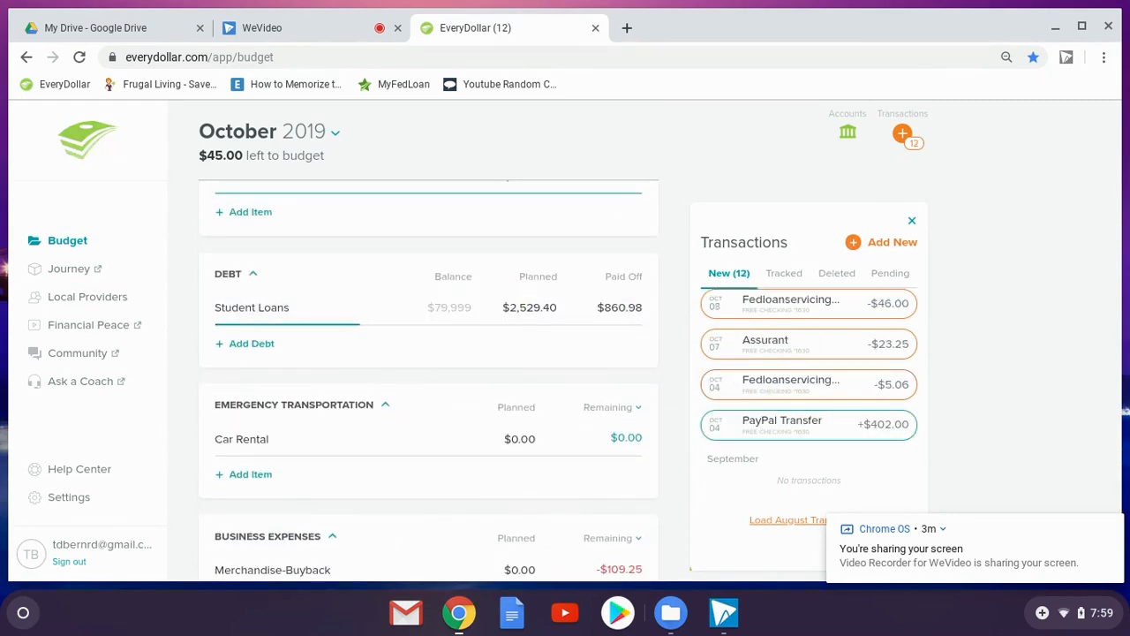
pyautogui.moveTo(749, 388); pyautogui.dragTo(437, 323)
pyautogui.moveTo(734, 345); pyautogui.dragTo(379, 307)
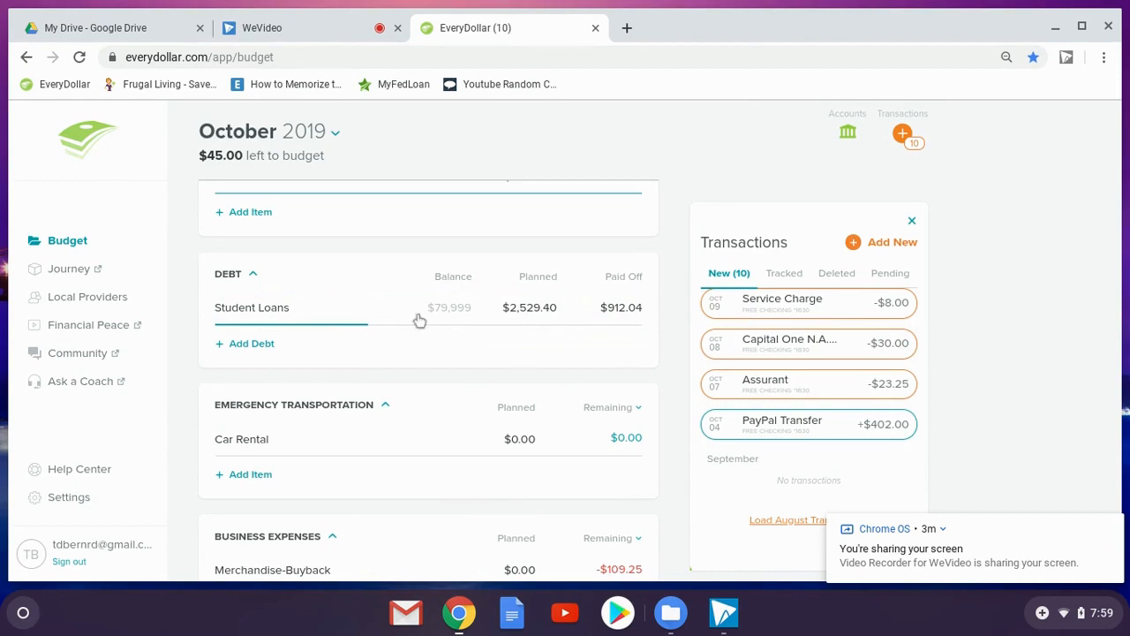
# Step: Assign the PayPal Transfer to the Paycheck 2(Audits) income item and set its planned amount to $402.00
pyautogui.scroll(3, 501, 447)
pyautogui.scroll(15, 501, 447)
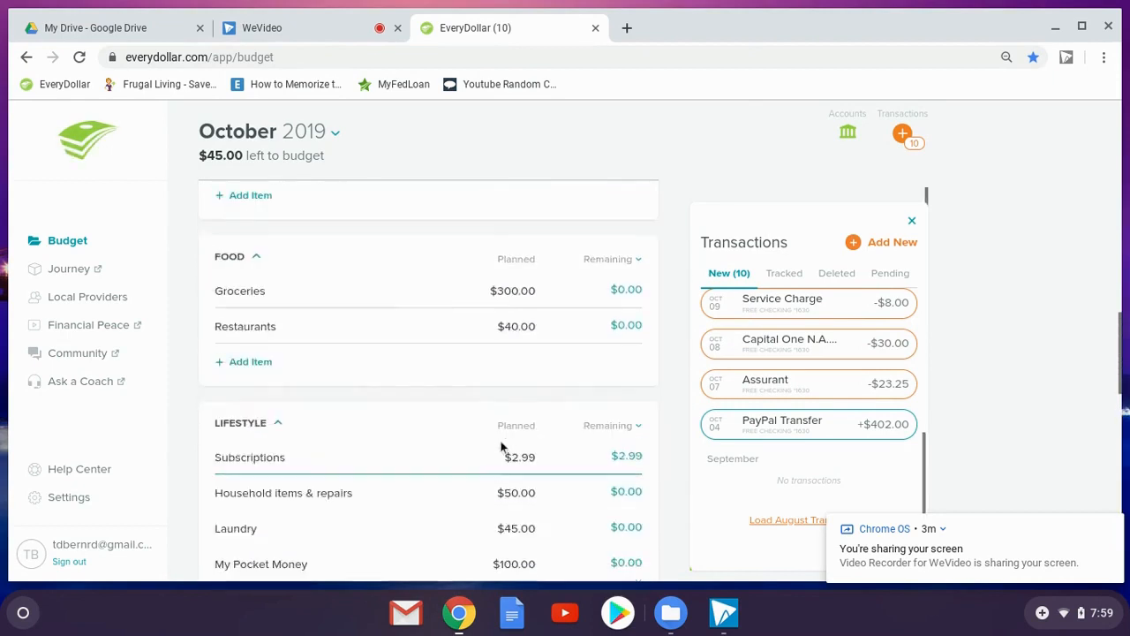
pyautogui.scroll(5, 501, 447)
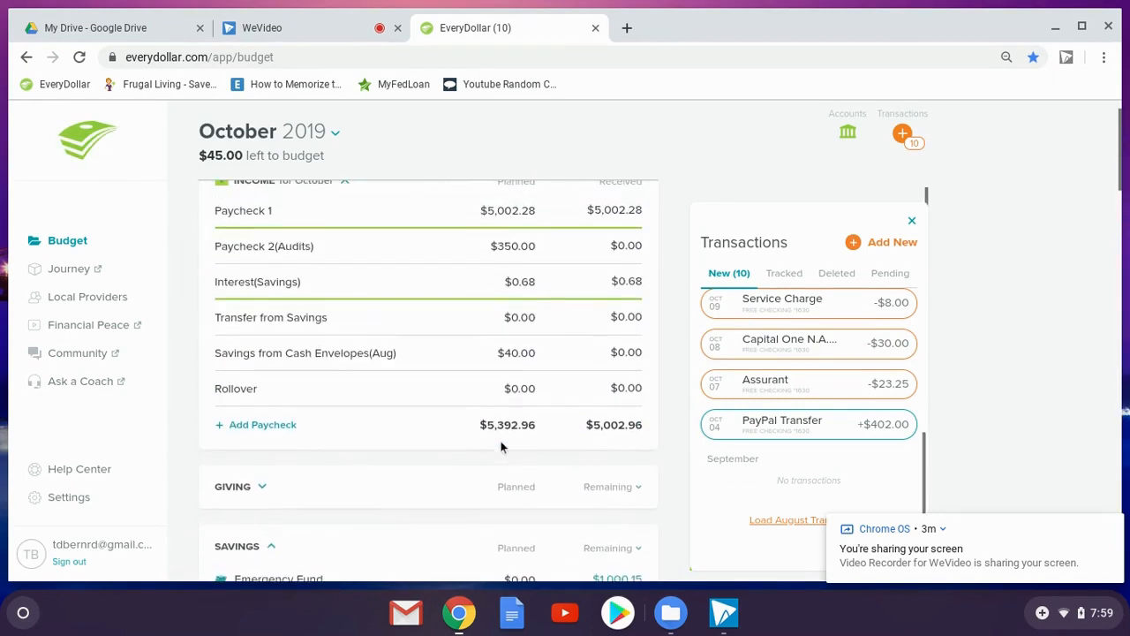
pyautogui.moveTo(738, 415); pyautogui.dragTo(512, 298)
pyautogui.click(518, 291)
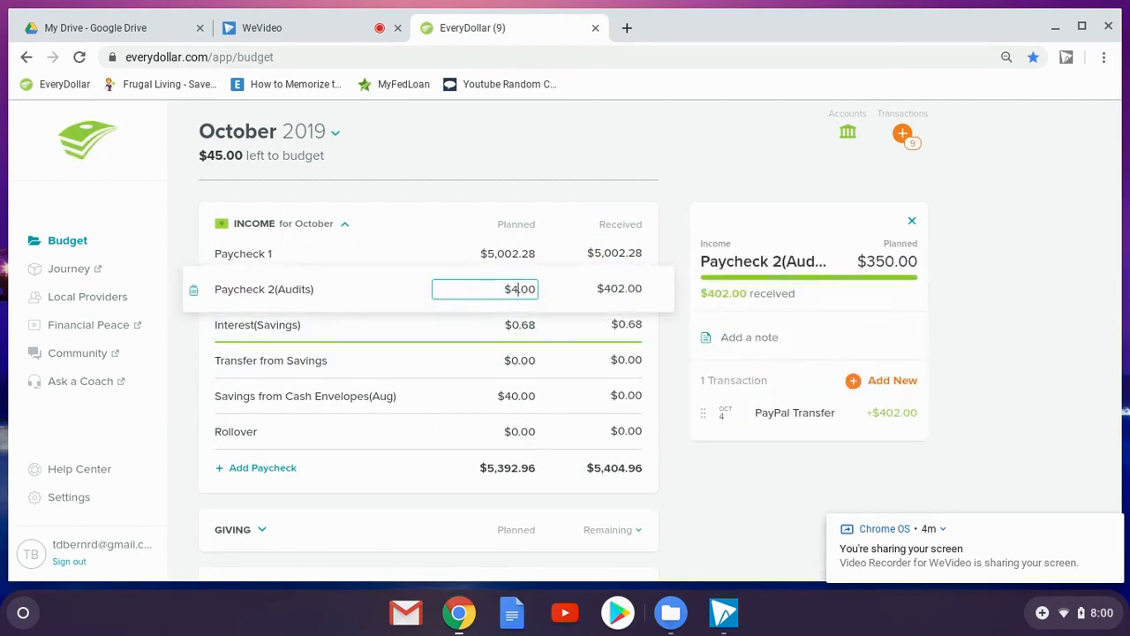
pyautogui.click(466, 392)
# Step: Assign the Assurant transaction to Renter Insurance, set its planned amount to $23.25, and return to the new transactions list
pyautogui.click(904, 135)
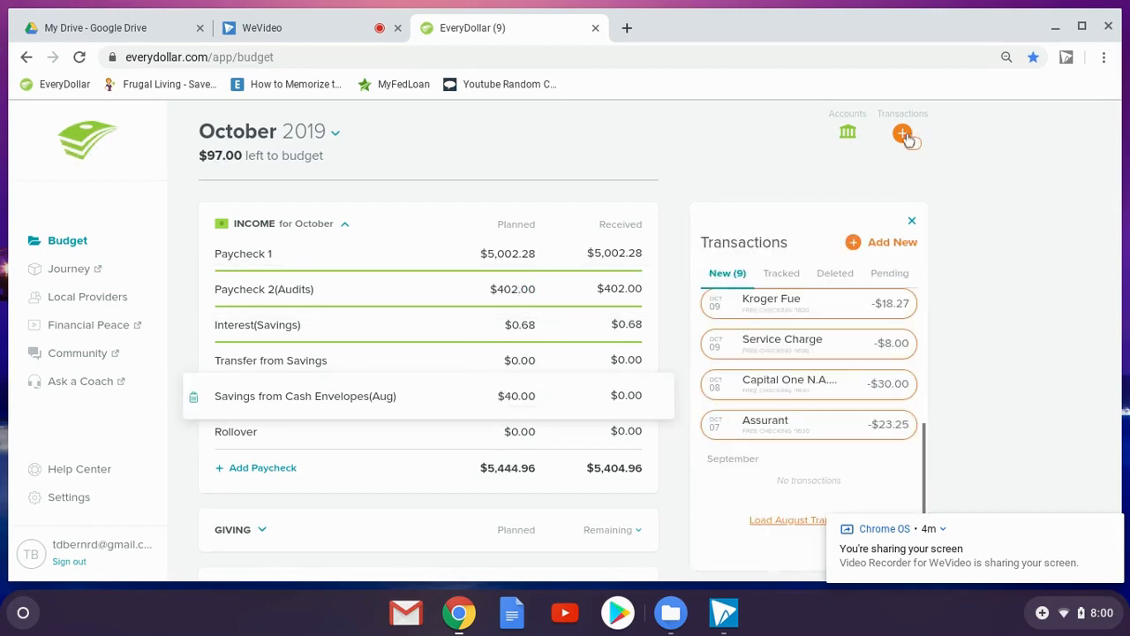
pyautogui.scroll(-8, 460, 458)
pyautogui.scroll(-8, 456, 449)
pyautogui.scroll(-5, 455, 448)
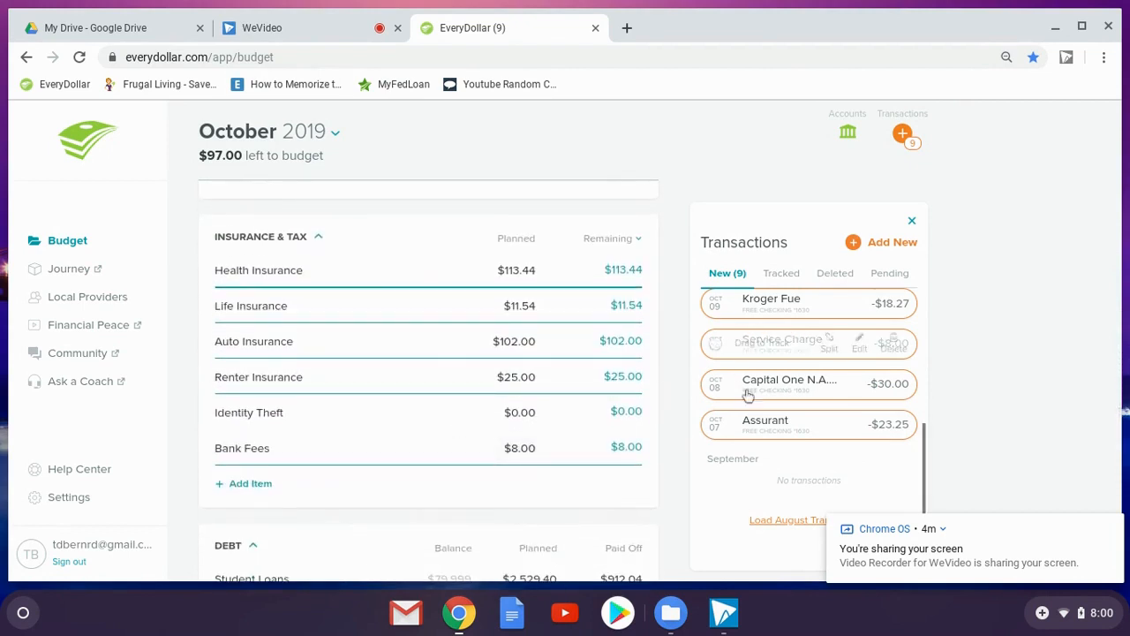
pyautogui.moveTo(773, 428); pyautogui.dragTo(454, 397)
pyautogui.click(542, 381)
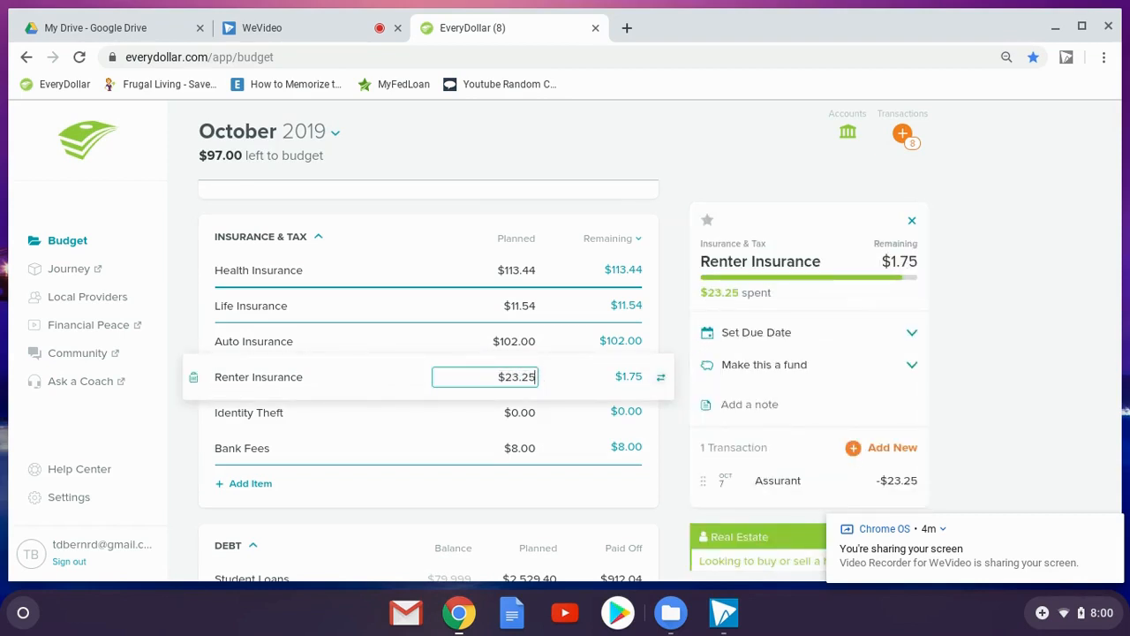
pyautogui.press('Tab')
pyautogui.click(902, 138)
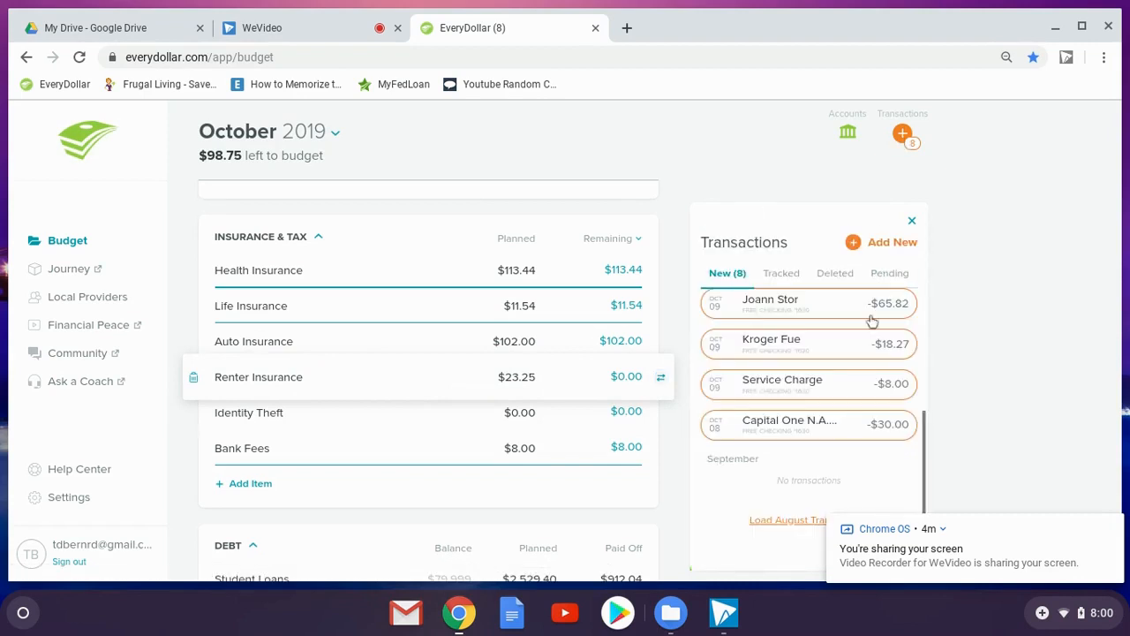
# Step: Delete the $30.00 Capital One transaction and assign the $8.00 Service Charge to Bank Fees under Insurance & Tax
pyautogui.moveTo(850, 380)
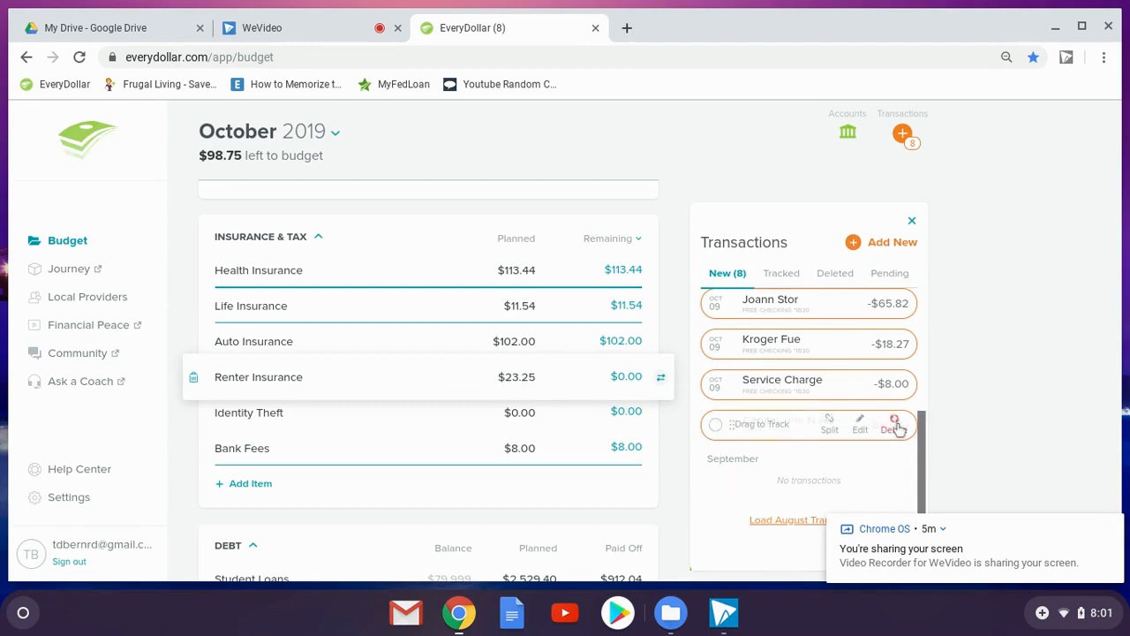
pyautogui.click(894, 422)
pyautogui.scroll(-5, 411, 408)
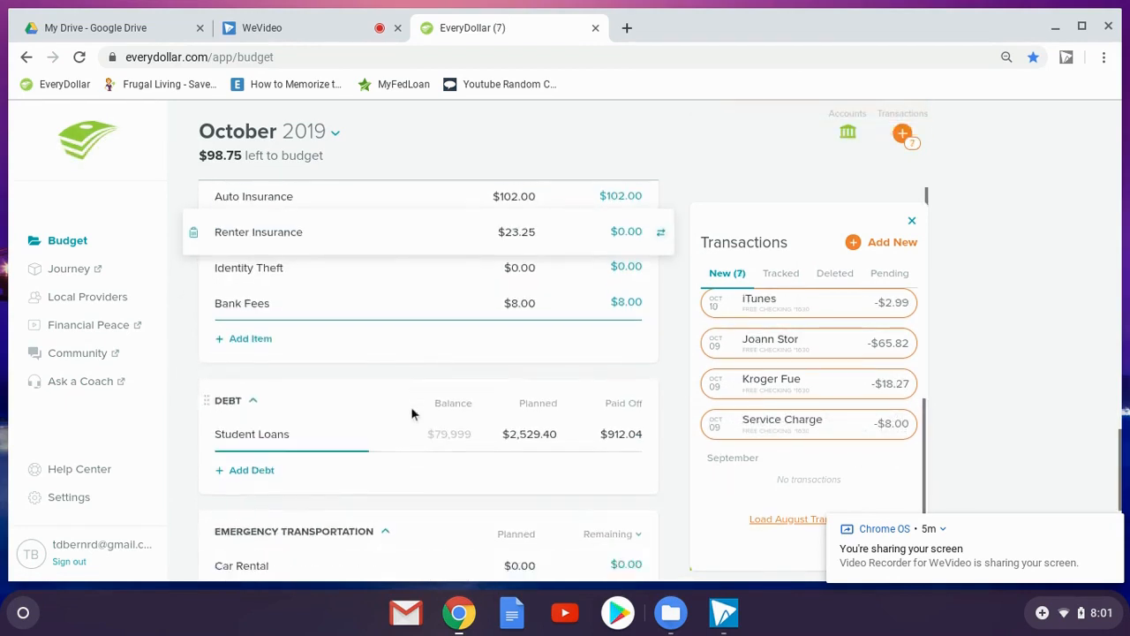
pyautogui.scroll(4, 410, 408)
pyautogui.scroll(1, 410, 413)
pyautogui.moveTo(740, 424); pyautogui.dragTo(424, 408)
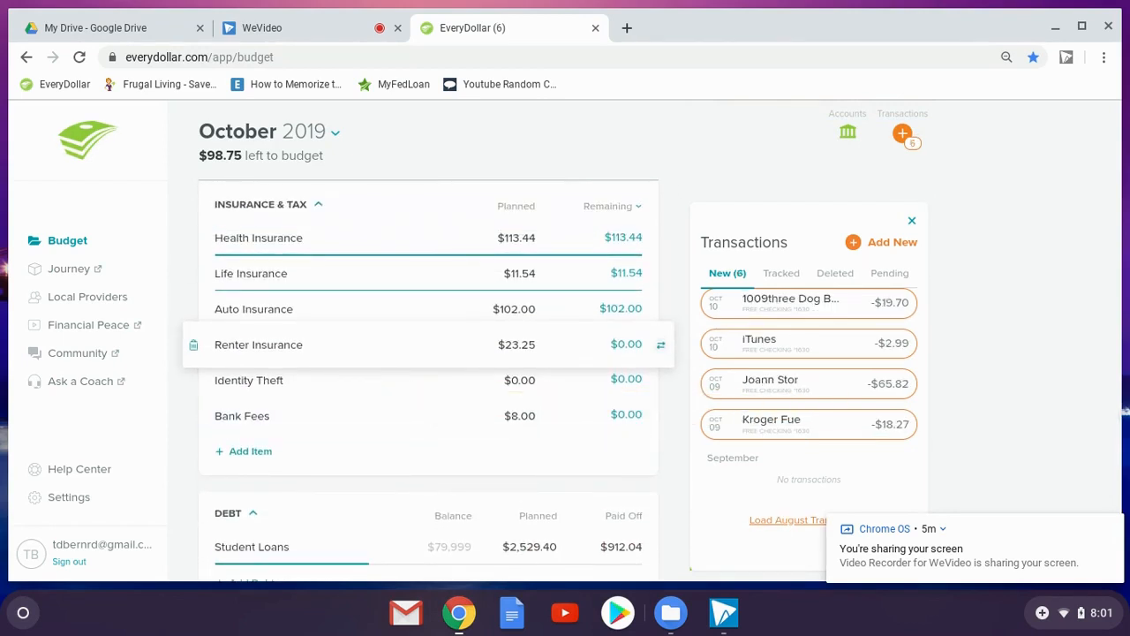
# Step: Assign the $18.27 Kroger Fue transaction to Auto Gas & Oil under Transportation
pyautogui.scroll(10, 472, 407)
pyautogui.scroll(1, 473, 406)
pyautogui.moveTo(760, 429); pyautogui.dragTo(422, 262)
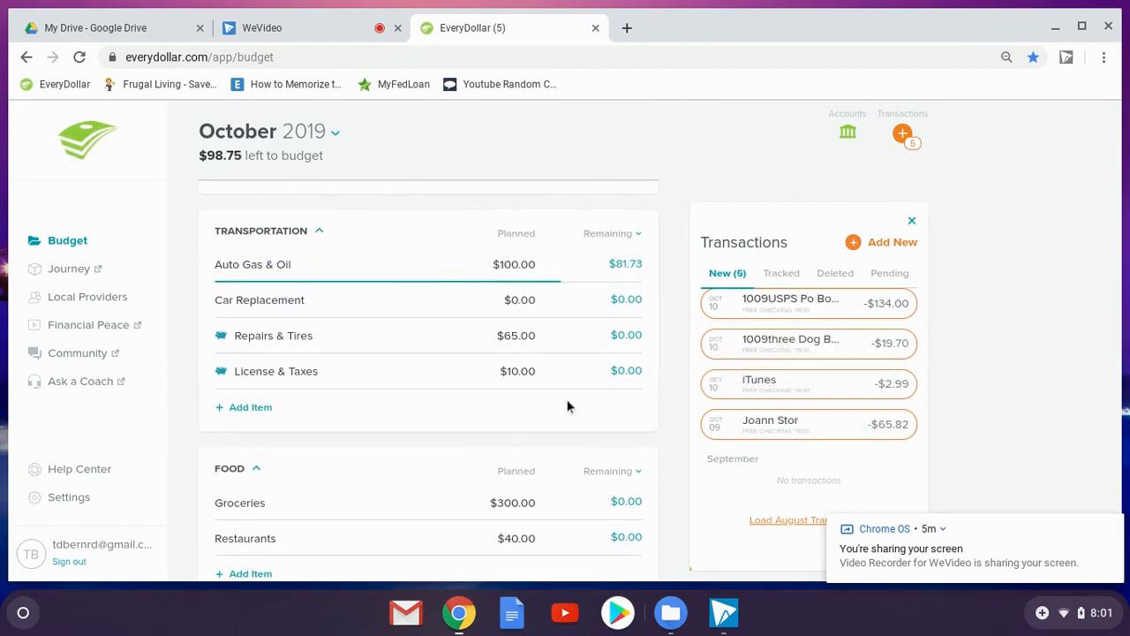
# Step: Assign the $65.82 Joann Stor and $19.70 1009three Dog B... transactions to Christmas Fund under Savings
pyautogui.scroll(15, 414, 391)
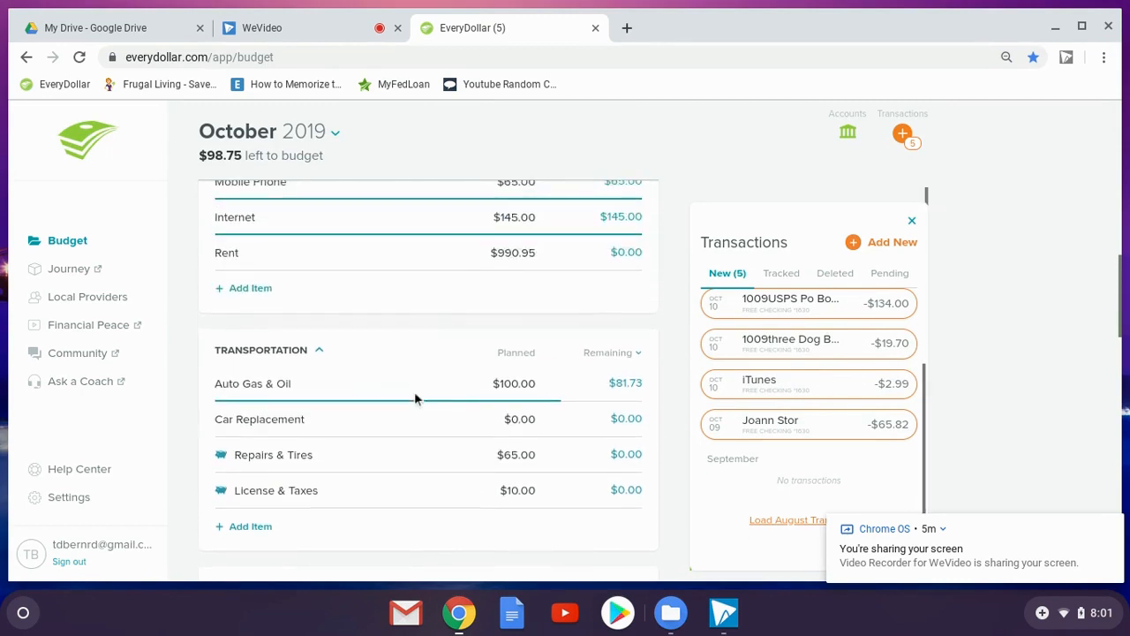
pyautogui.scroll(-1, 415, 391)
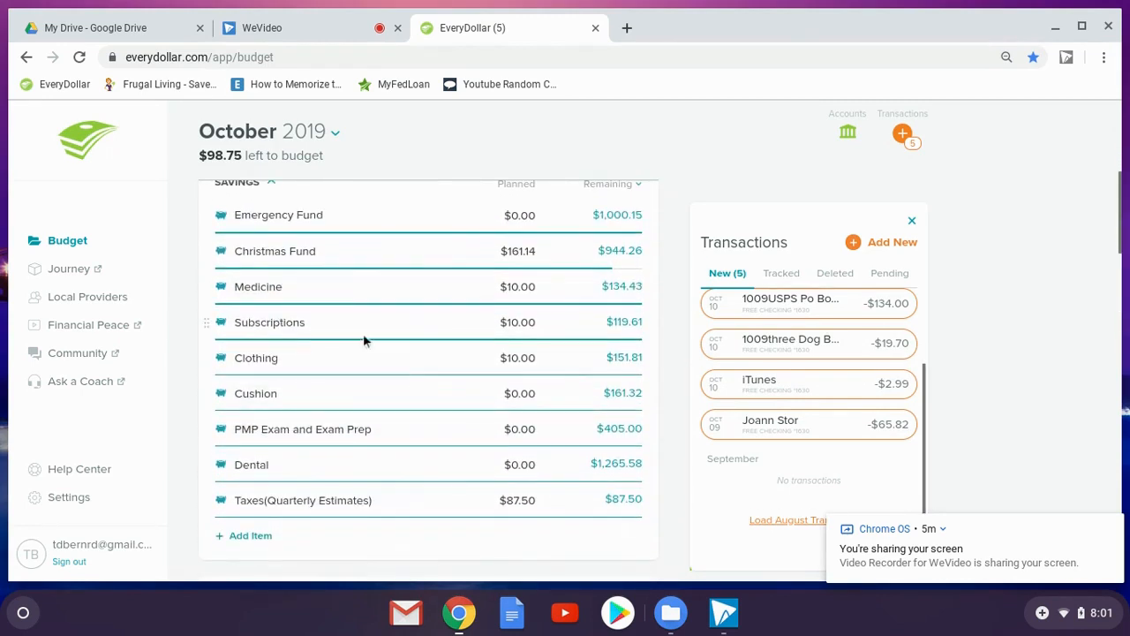
pyautogui.moveTo(751, 418)
pyautogui.moveTo(744, 432); pyautogui.dragTo(415, 262)
pyautogui.moveTo(745, 378); pyautogui.dragTo(427, 249)
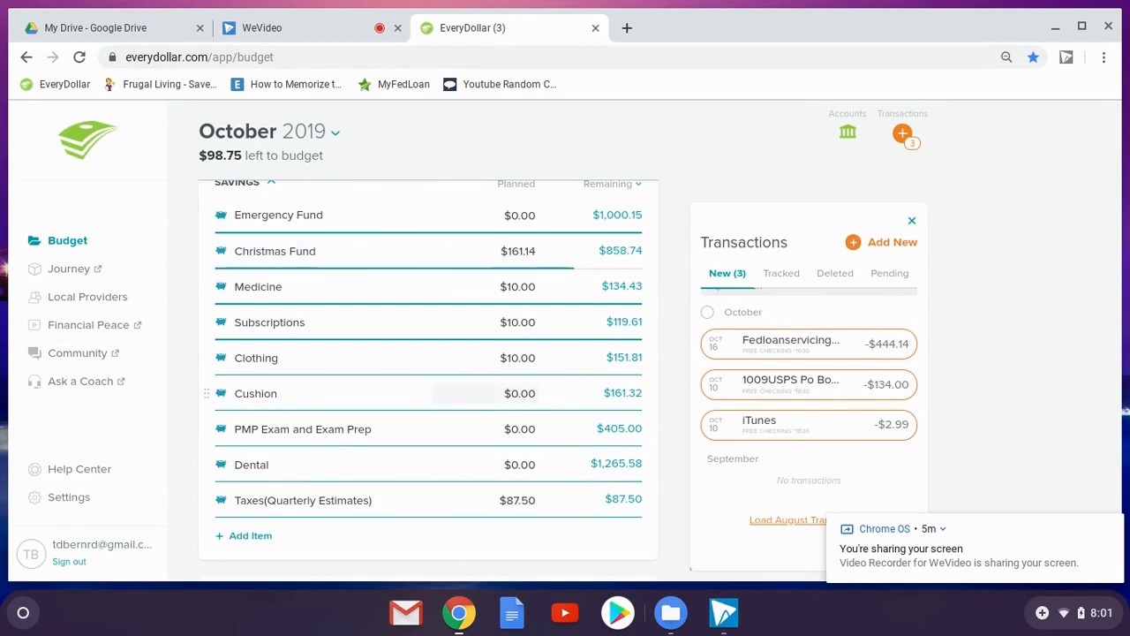
# Step: Assign the $2.99 iTunes transaction to Subscriptions under Lifestyle
pyautogui.scroll(-10, 448, 410)
pyautogui.scroll(-3, 447, 410)
pyautogui.moveTo(761, 431); pyautogui.dragTo(545, 393)
# Step: Add a budget item named PO Box under Lifestyle with a planned amount of $134.00
pyautogui.scroll(3, 418, 457)
pyautogui.scroll(-5, 417, 453)
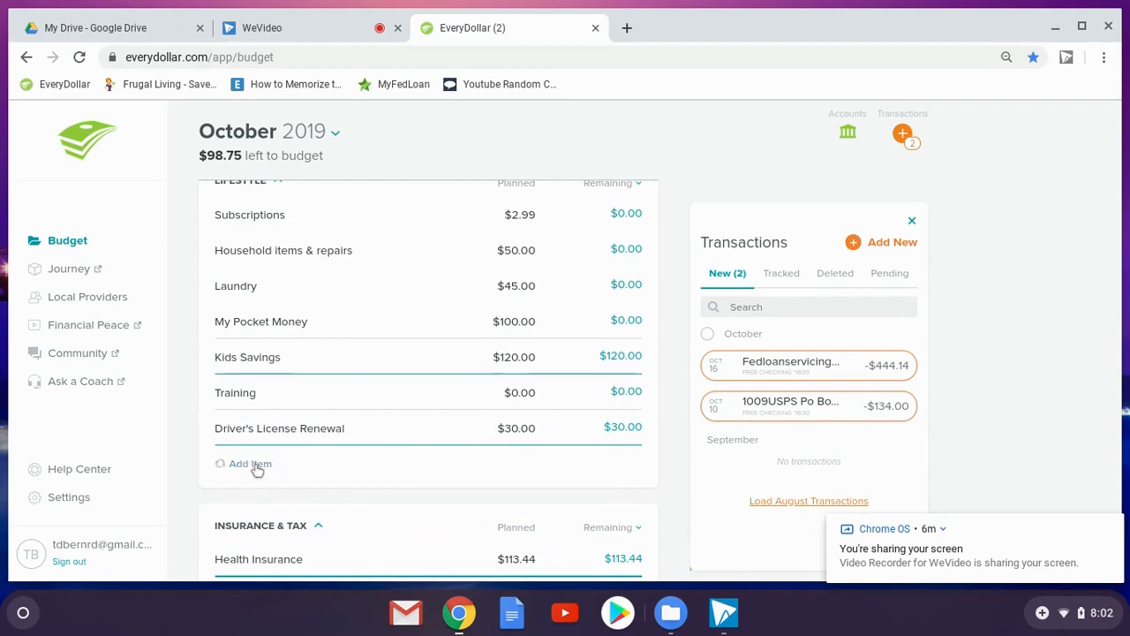
pyautogui.click(252, 465)
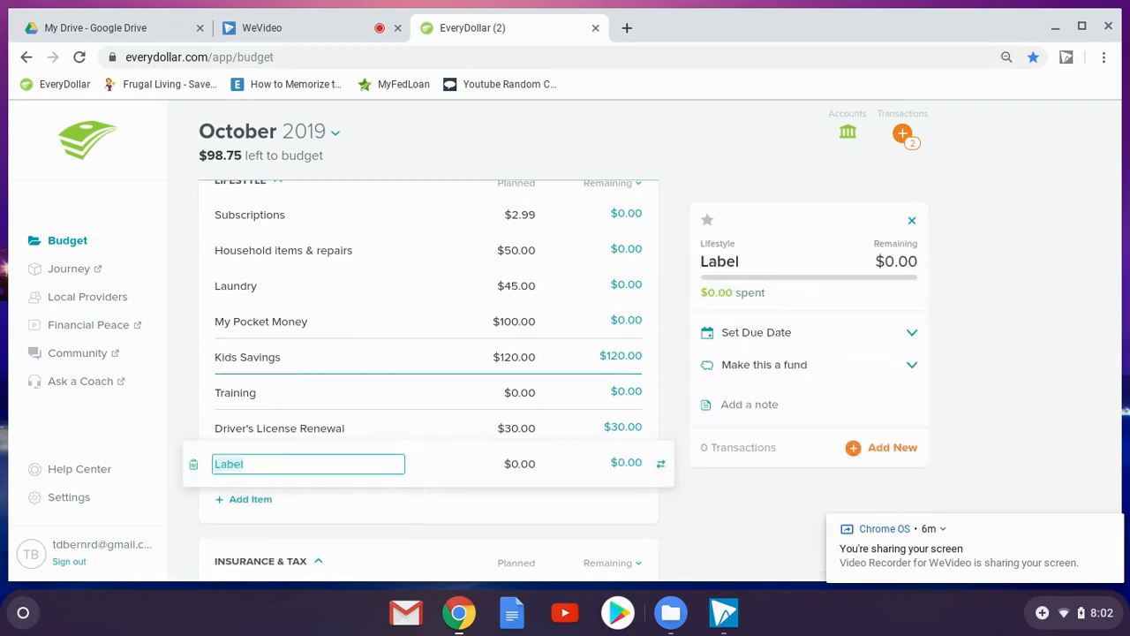
pyautogui.write('PO Box')
pyautogui.press('Tab')
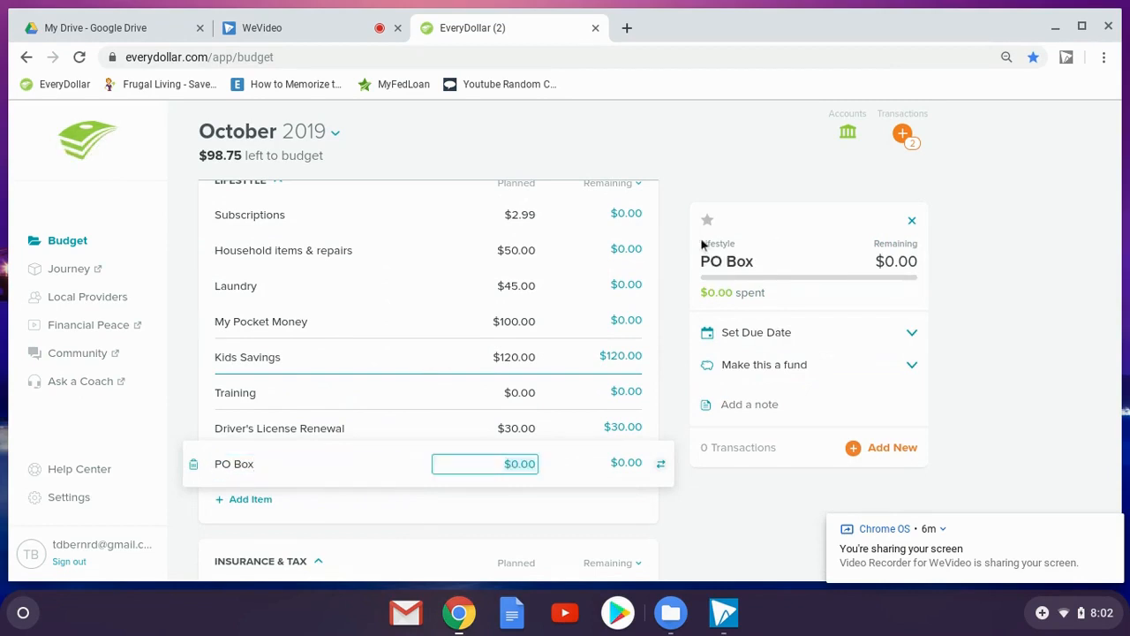
pyautogui.write('134.00')
pyautogui.press('Return')
# Step: Assign the new 1009USPS Po Bo... transaction to PO Box and the $444.14 Fedloanservicing transaction to Student Loans
pyautogui.click(902, 137)
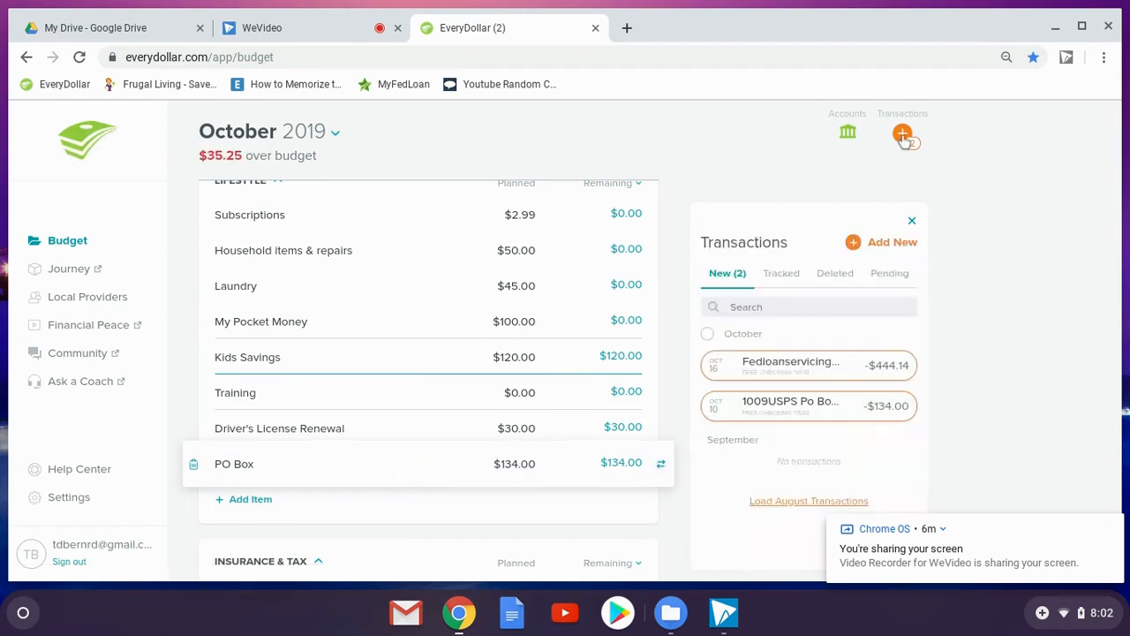
pyautogui.moveTo(839, 404); pyautogui.dragTo(639, 452)
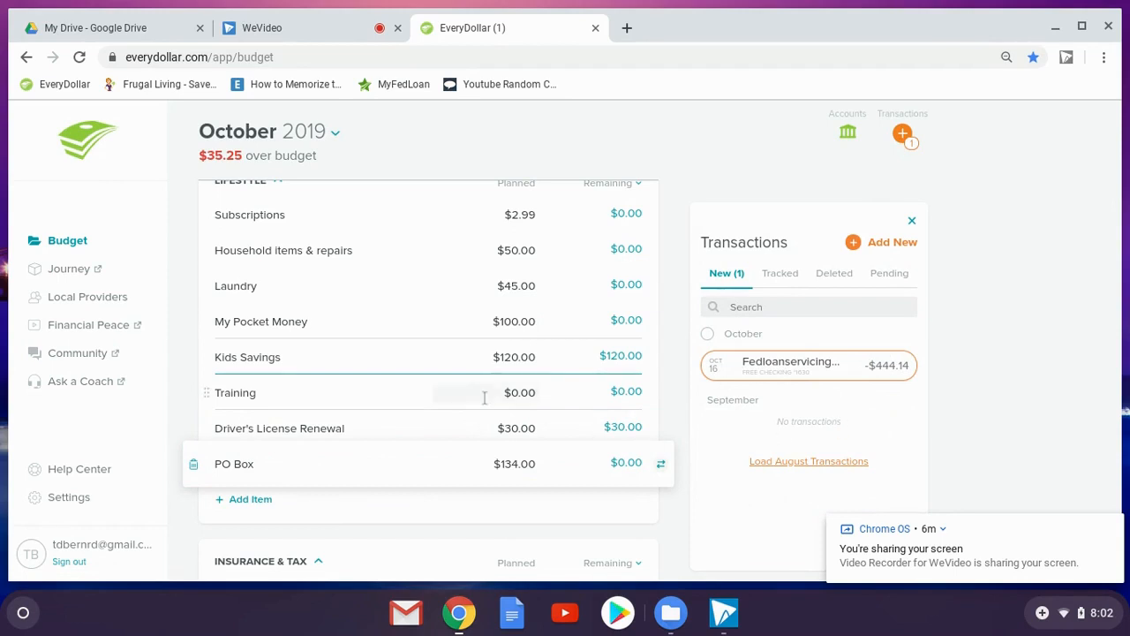
pyautogui.scroll(-6, 497, 411)
pyautogui.moveTo(786, 369); pyautogui.dragTo(415, 353)
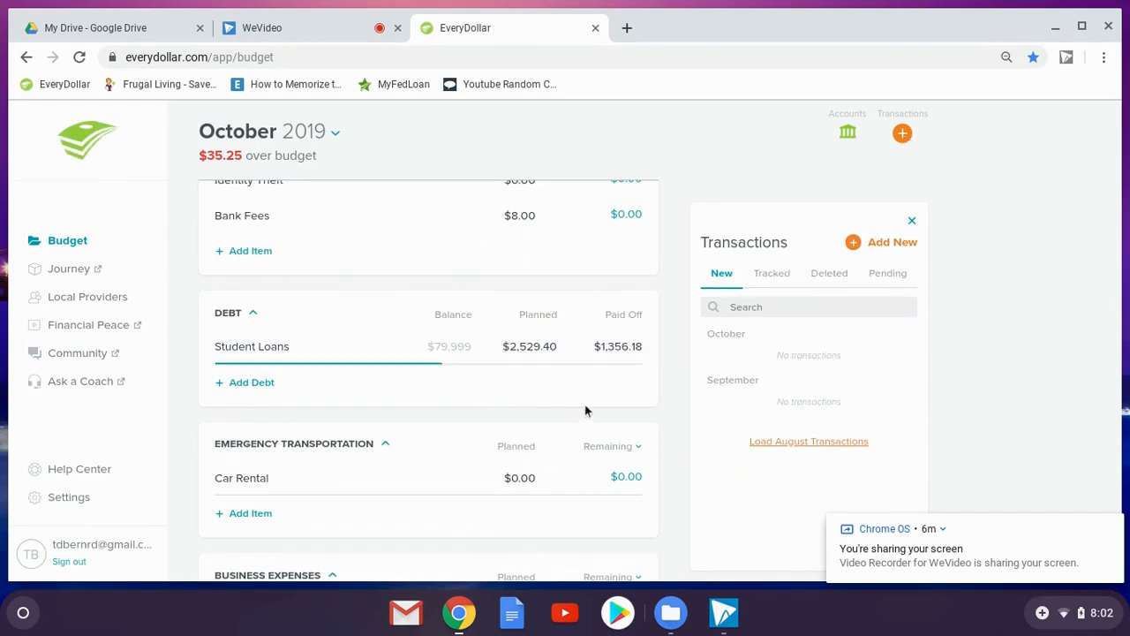
# Step: Track a $60.00 expense dated 09/30/19 for Kids Savings under Lifestyle
pyautogui.scroll(4, 593, 402)
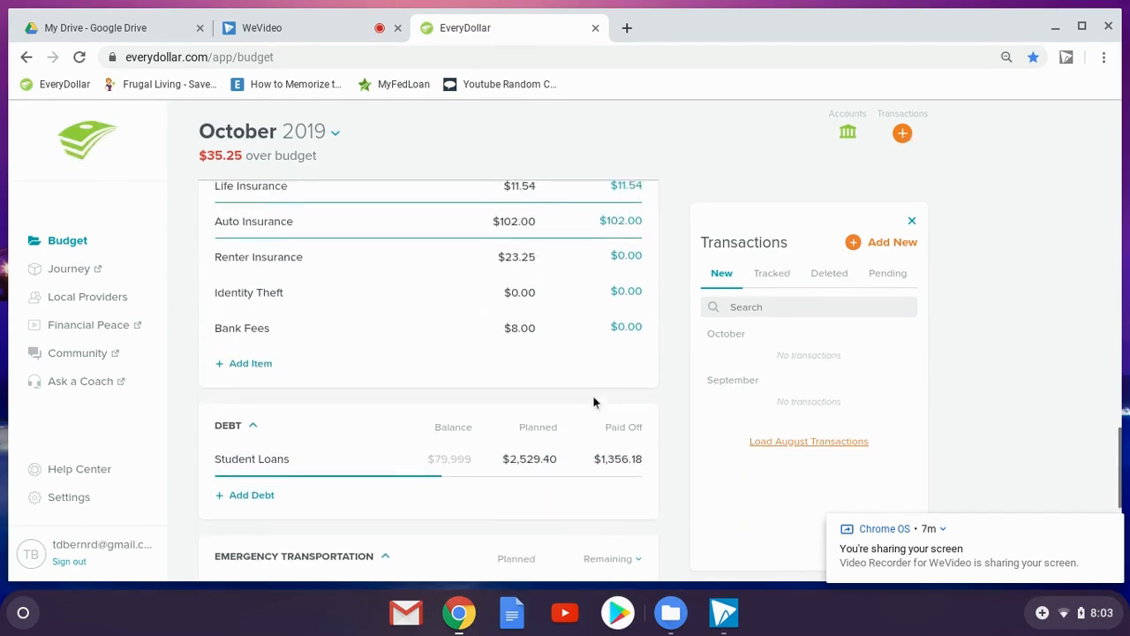
pyautogui.scroll(3, 593, 402)
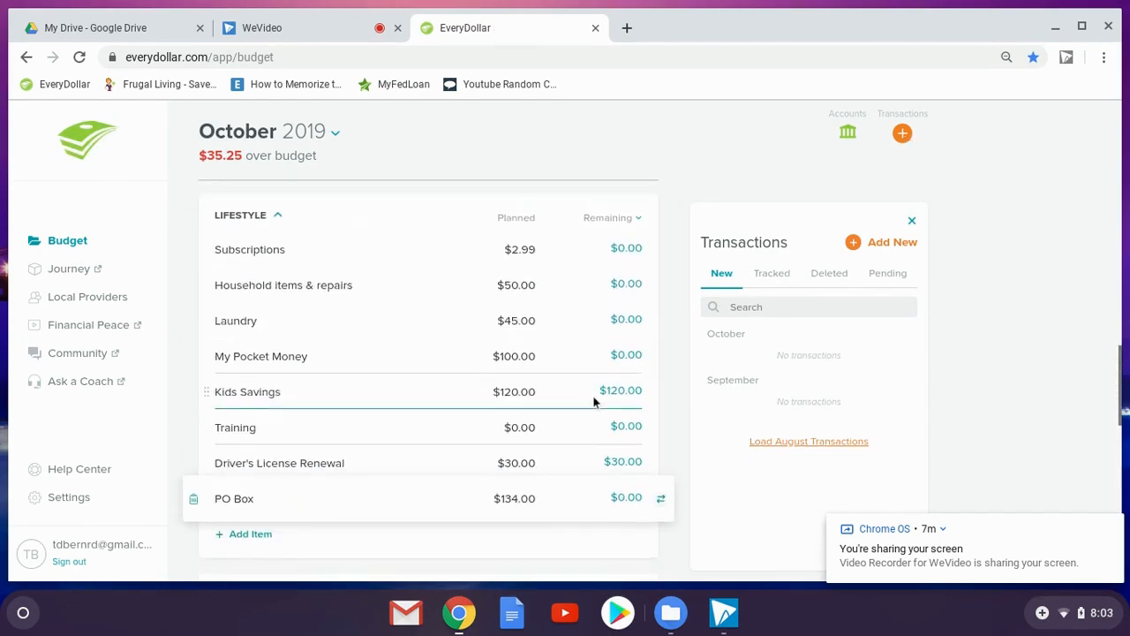
pyautogui.click(447, 404)
pyautogui.click(853, 447)
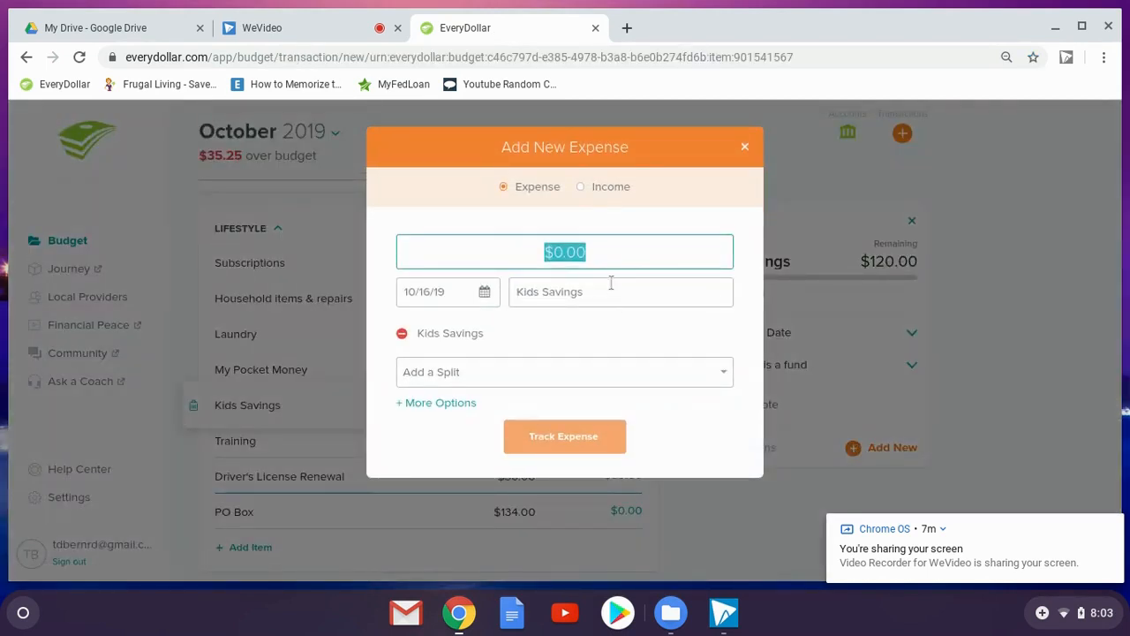
pyautogui.write('60.00')
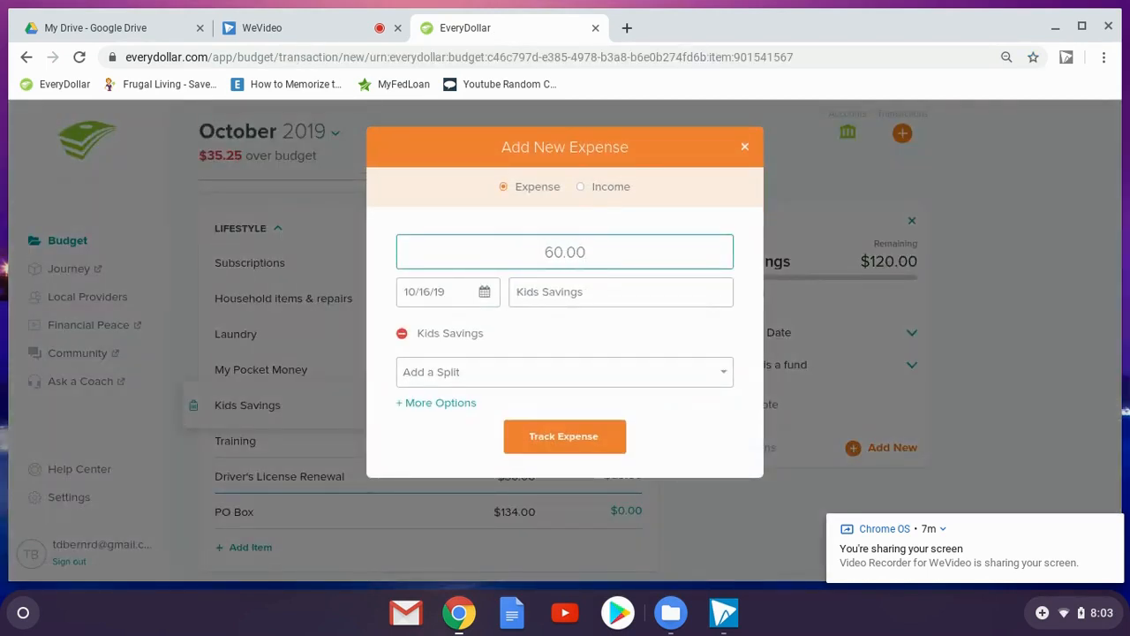
pyautogui.click(484, 292)
pyautogui.click(443, 387)
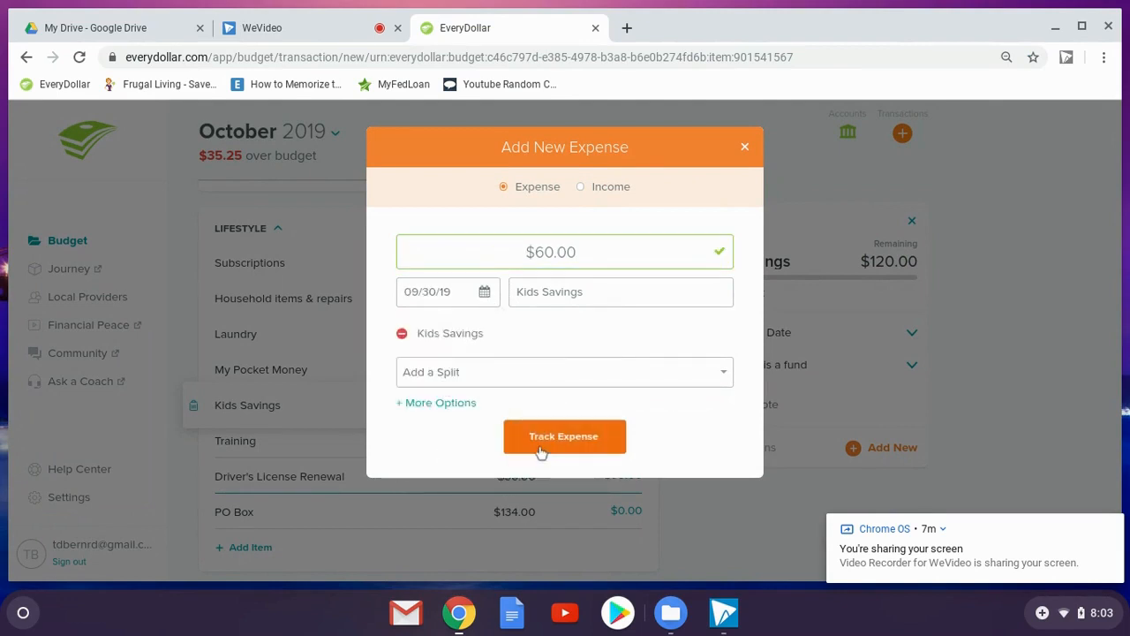
pyautogui.click(598, 450)
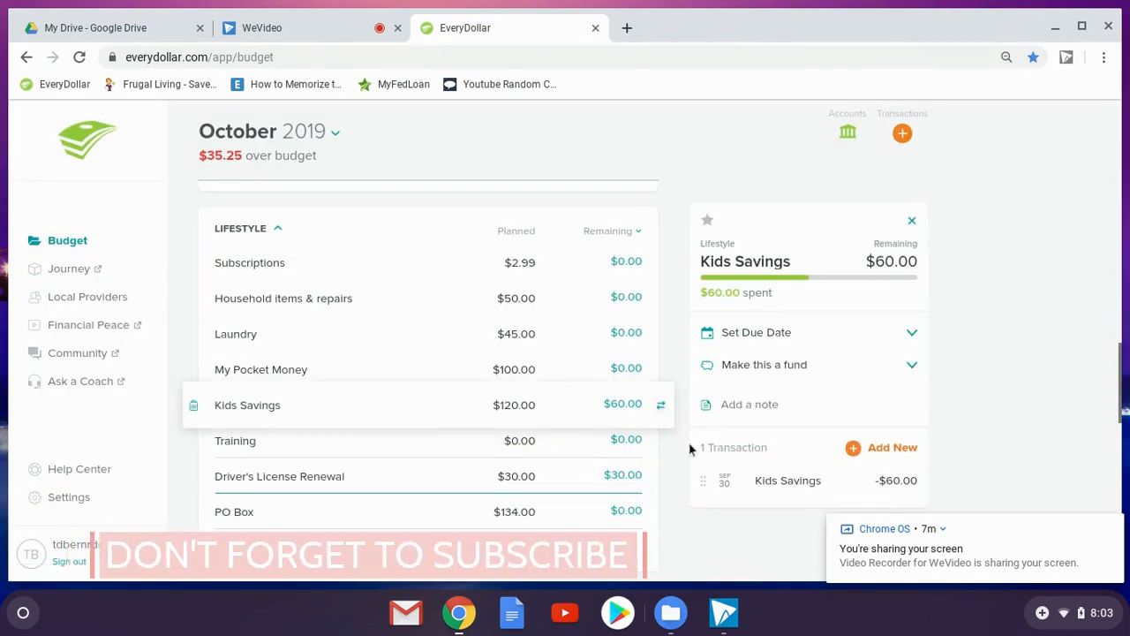
# Step: Track a second $60.00 Kids Savings expense, keeping the date 10/16/19
pyautogui.click(853, 450)
pyautogui.write('60.00')
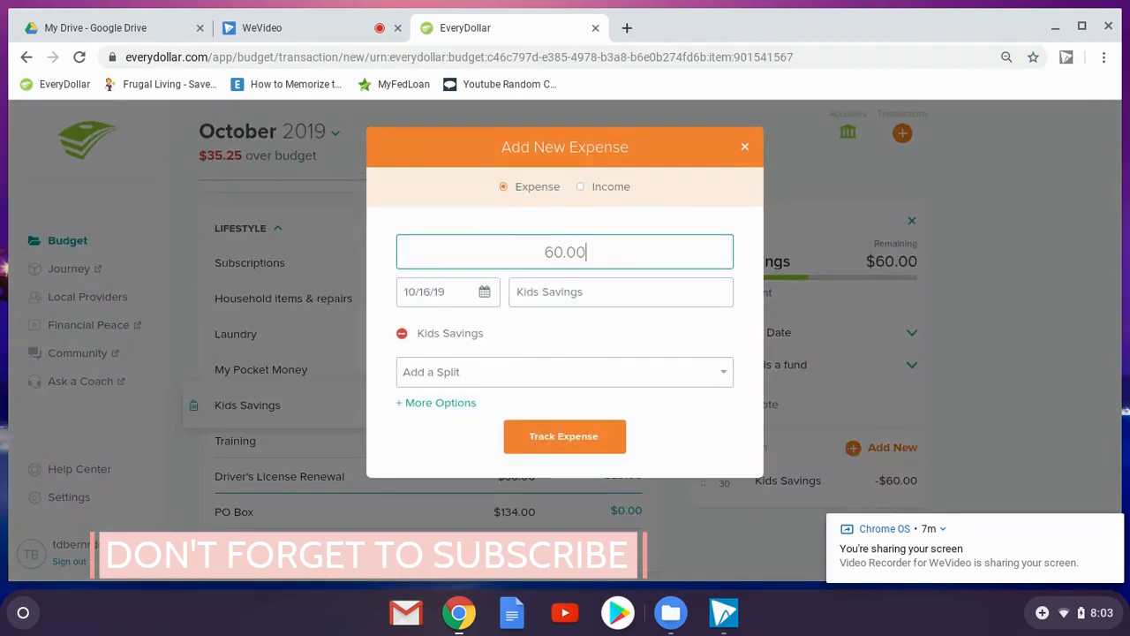
pyautogui.click(564, 435)
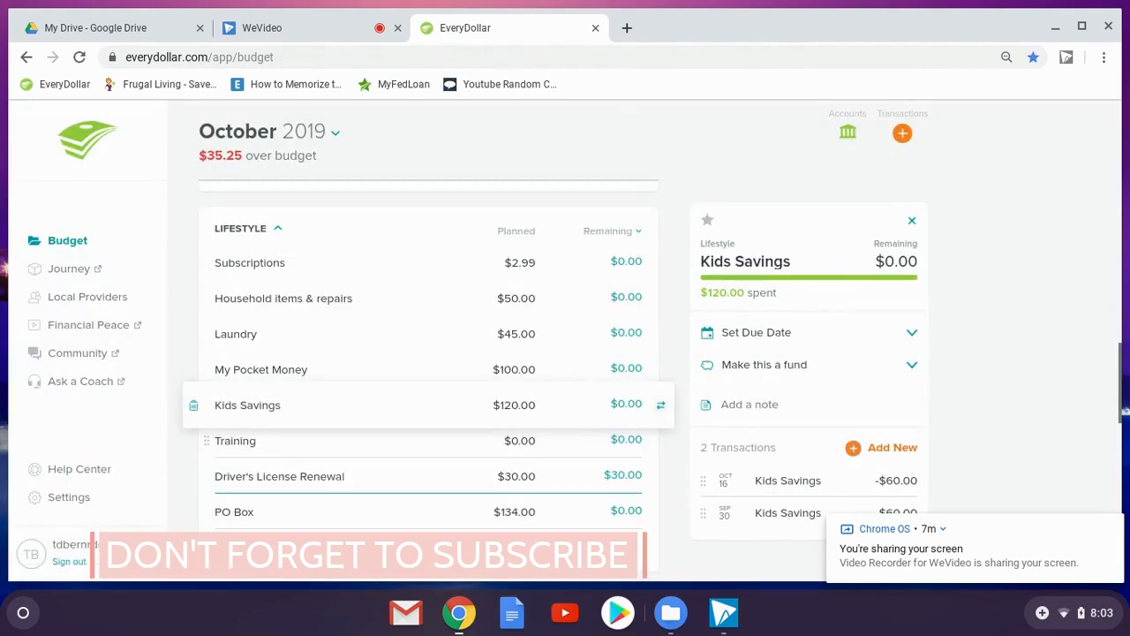
# Step: Track a $56.72 expense dated 09/30/19 for Health Insurance under Insurance & Tax
pyautogui.scroll(5, 434, 334)
pyautogui.scroll(3, 432, 337)
pyautogui.scroll(-10, 431, 334)
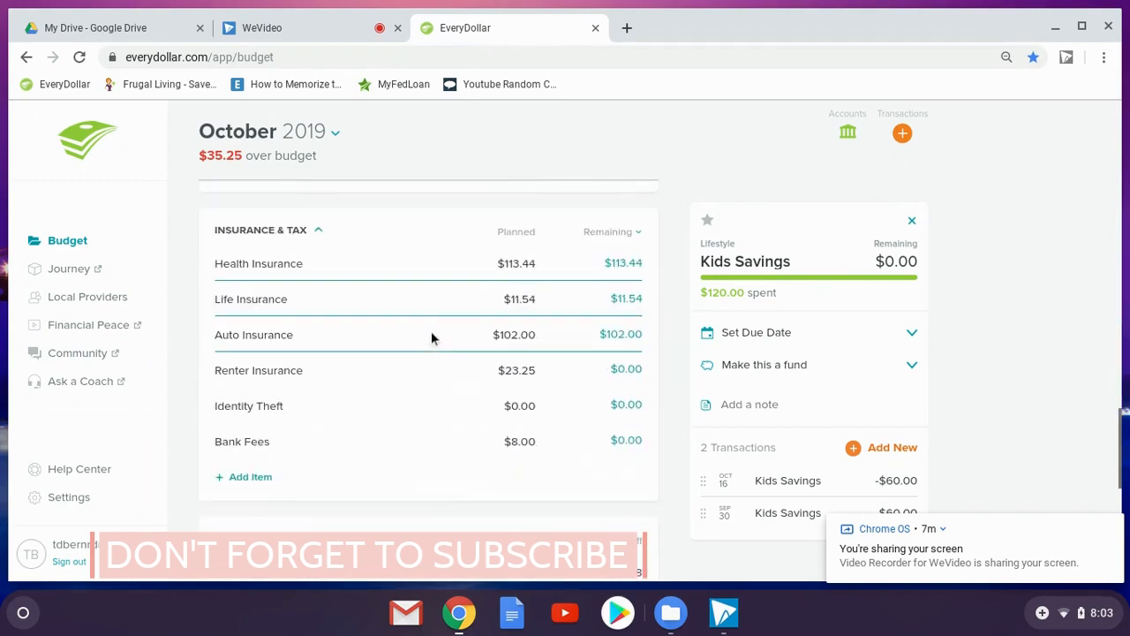
pyautogui.click(415, 262)
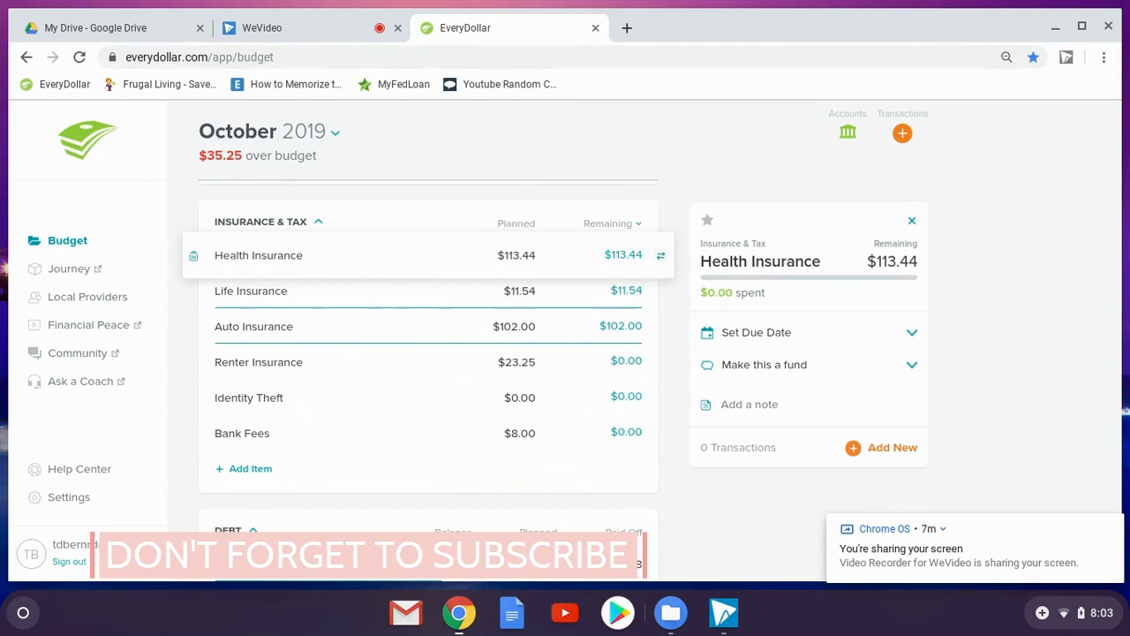
pyautogui.click(851, 448)
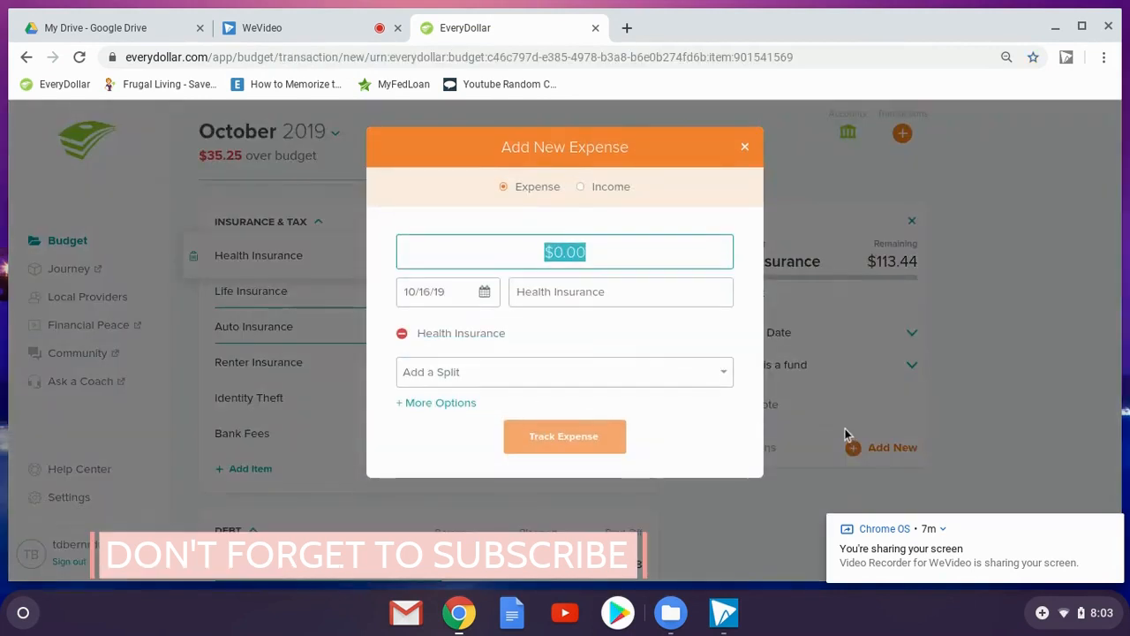
pyautogui.write('56.72')
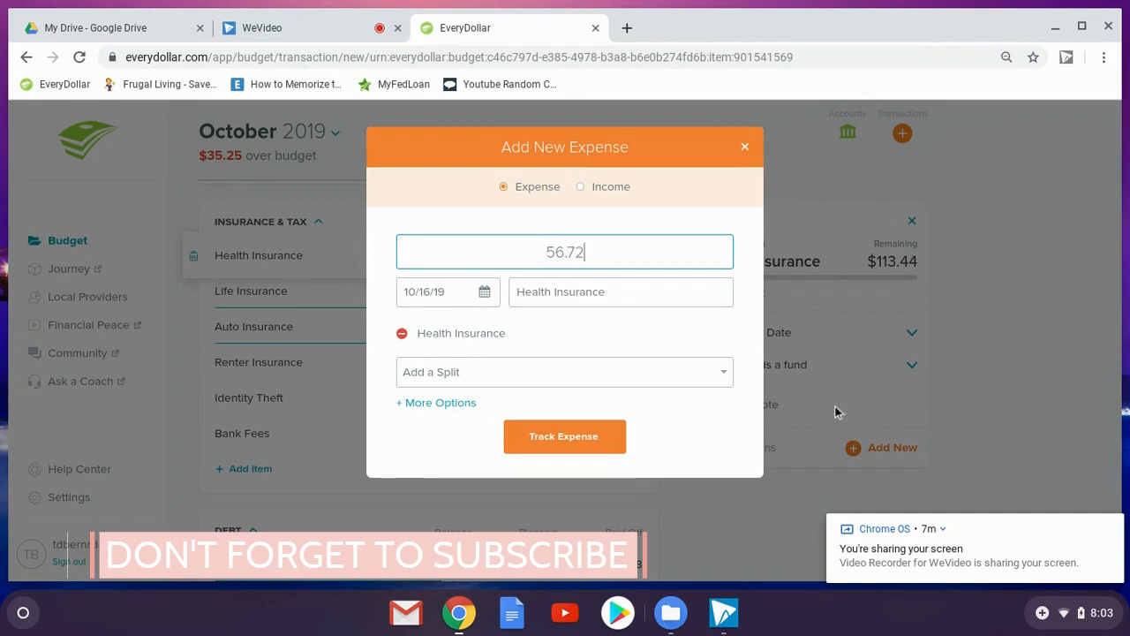
pyautogui.click(485, 292)
pyautogui.click(442, 386)
pyautogui.click(574, 446)
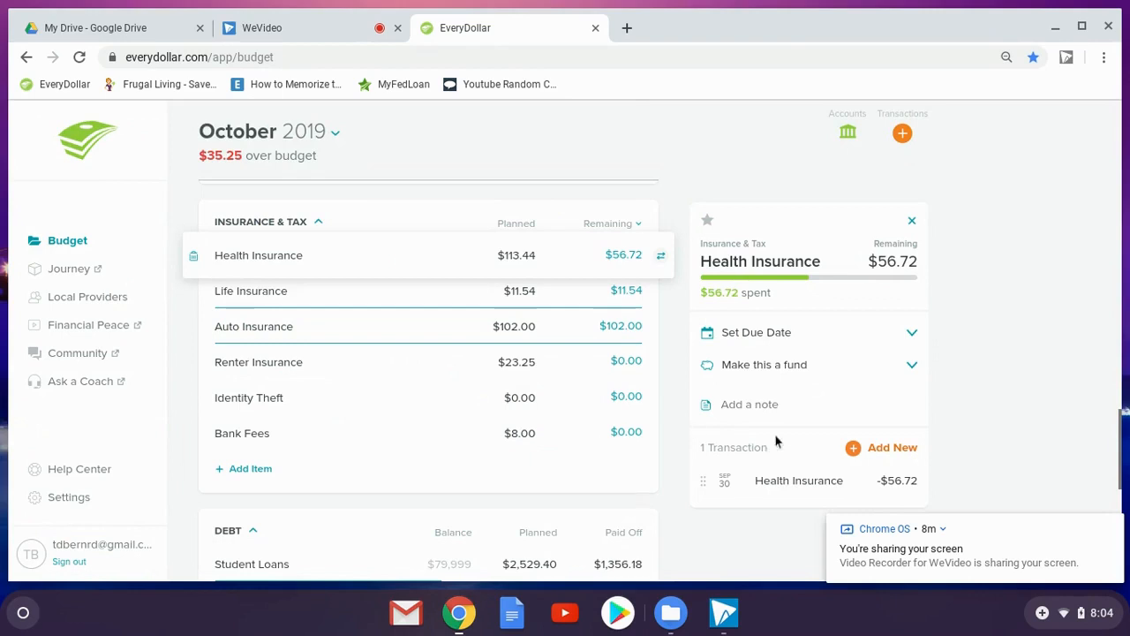
# Step: Track a second $56.72 Health Insurance expense dated 10/15/19
pyautogui.click(859, 450)
pyautogui.write('56.72')
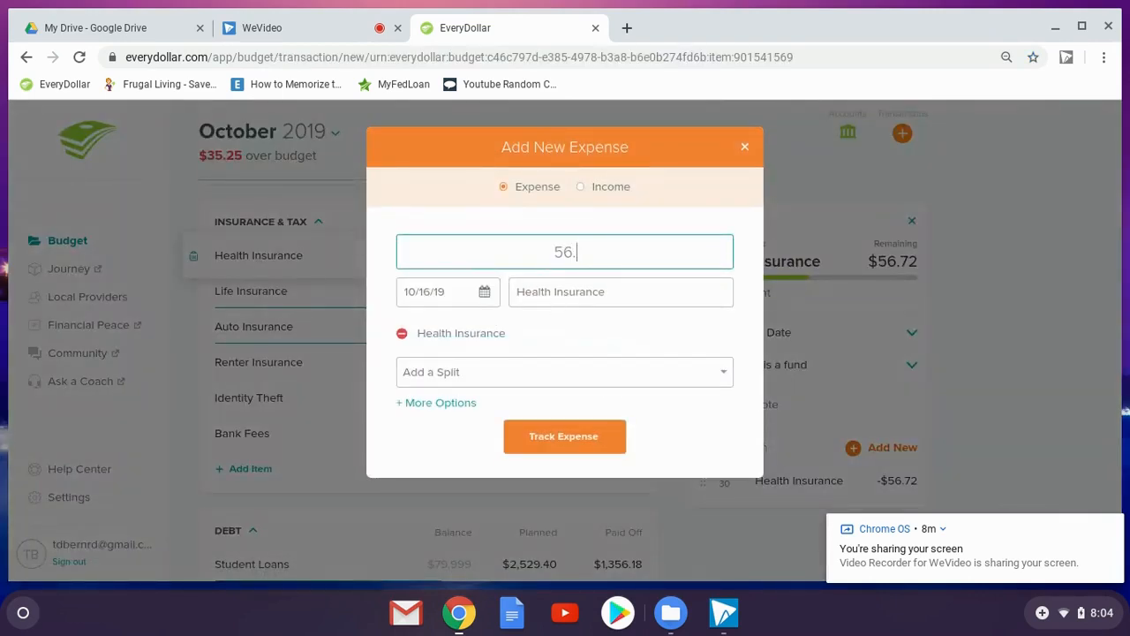
pyautogui.click(485, 291)
pyautogui.click(471, 430)
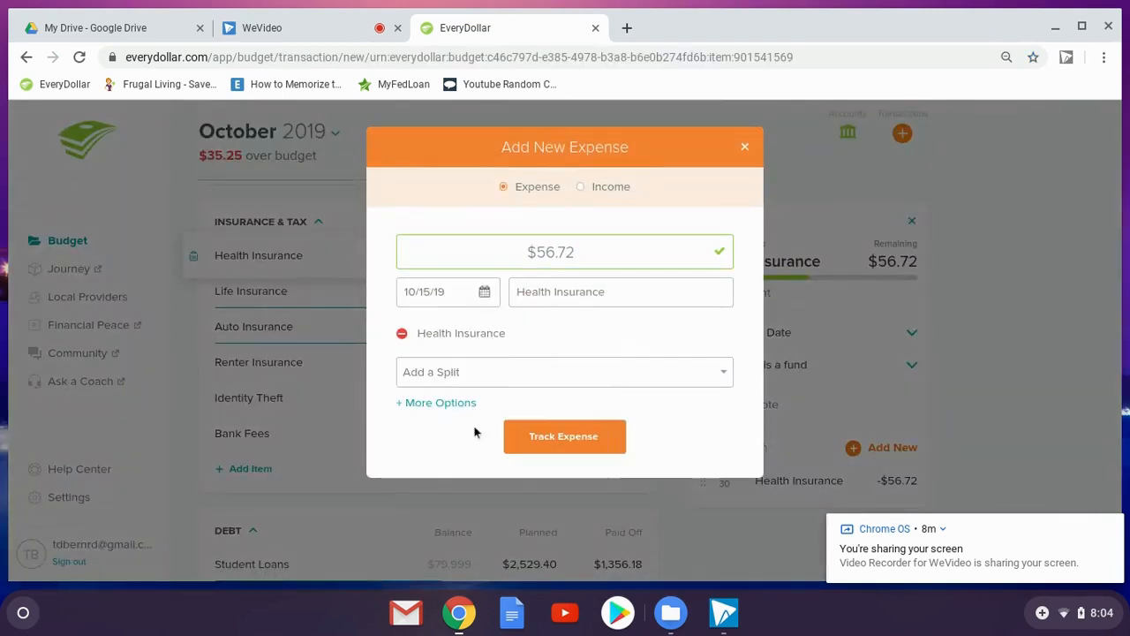
pyautogui.click(599, 444)
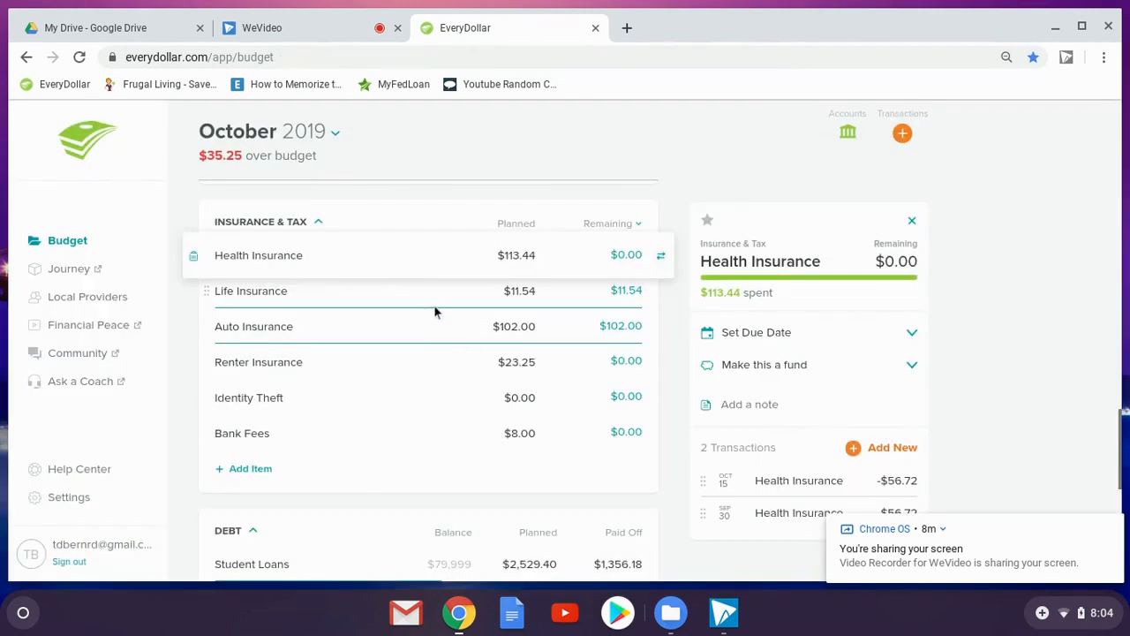
# Step: Track a $5.77 expense dated 09/30/19 for Life Insurance under Insurance & Tax
pyautogui.click(433, 297)
pyautogui.click(853, 449)
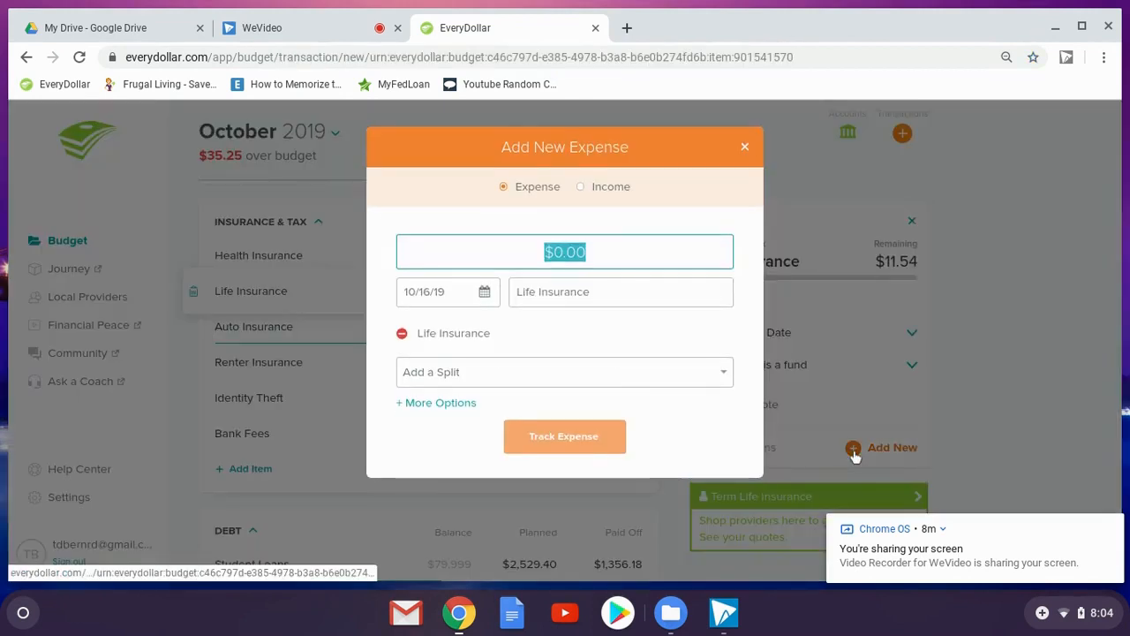
pyautogui.write('5.77')
pyautogui.click(484, 291)
pyautogui.click(451, 394)
pyautogui.click(580, 437)
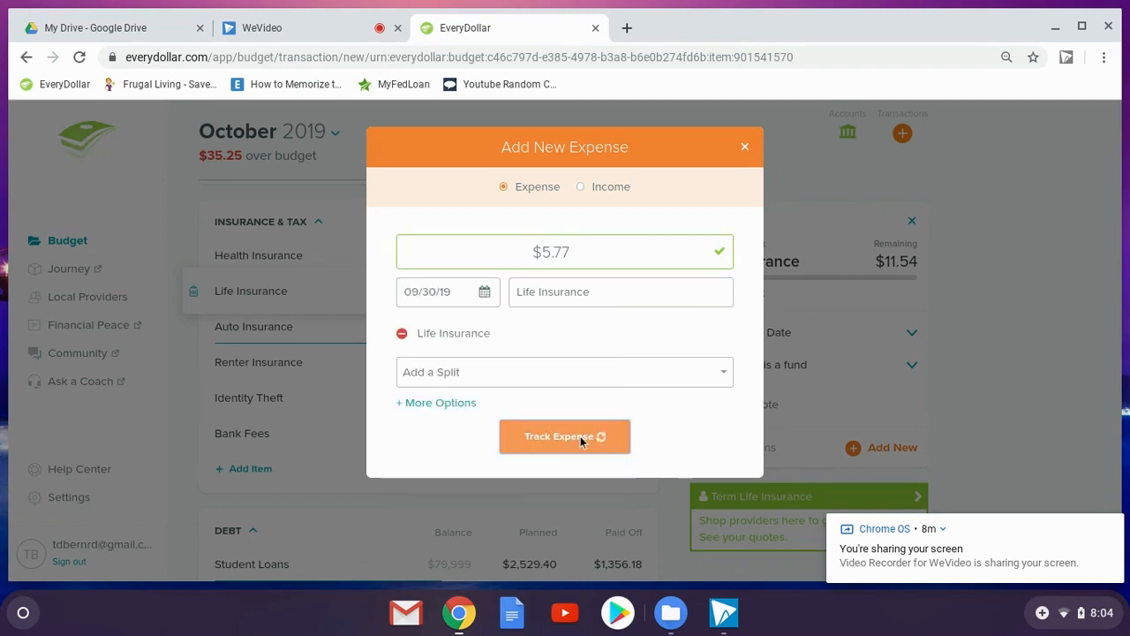
# Step: Track a second $5.77 Life Insurance expense dated 10/15/19
pyautogui.click(858, 448)
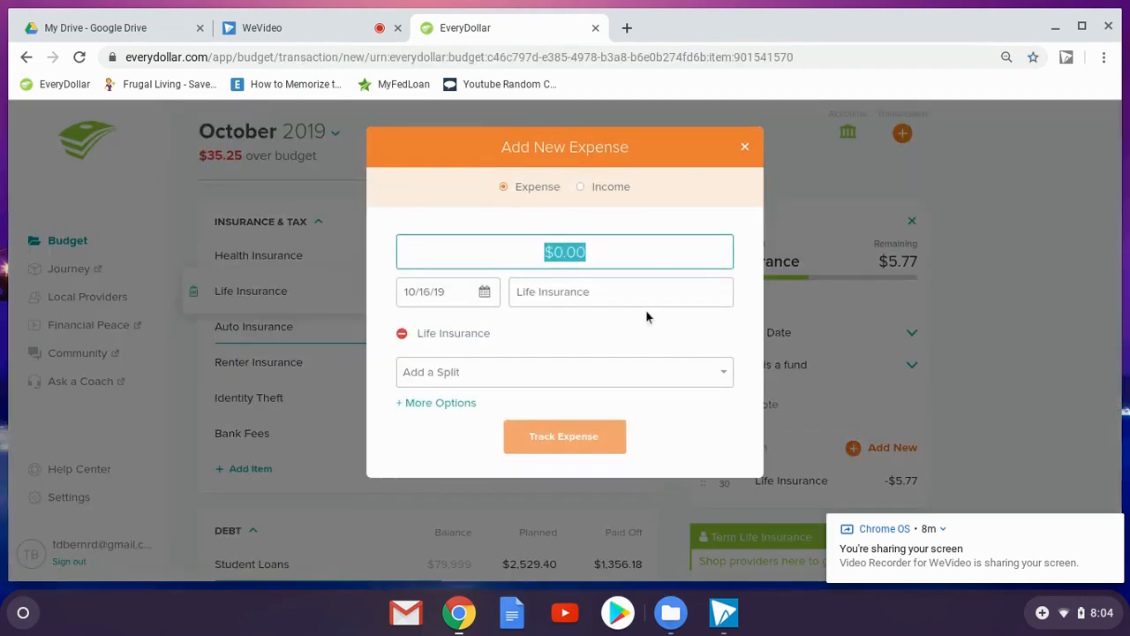
pyautogui.write('5.77')
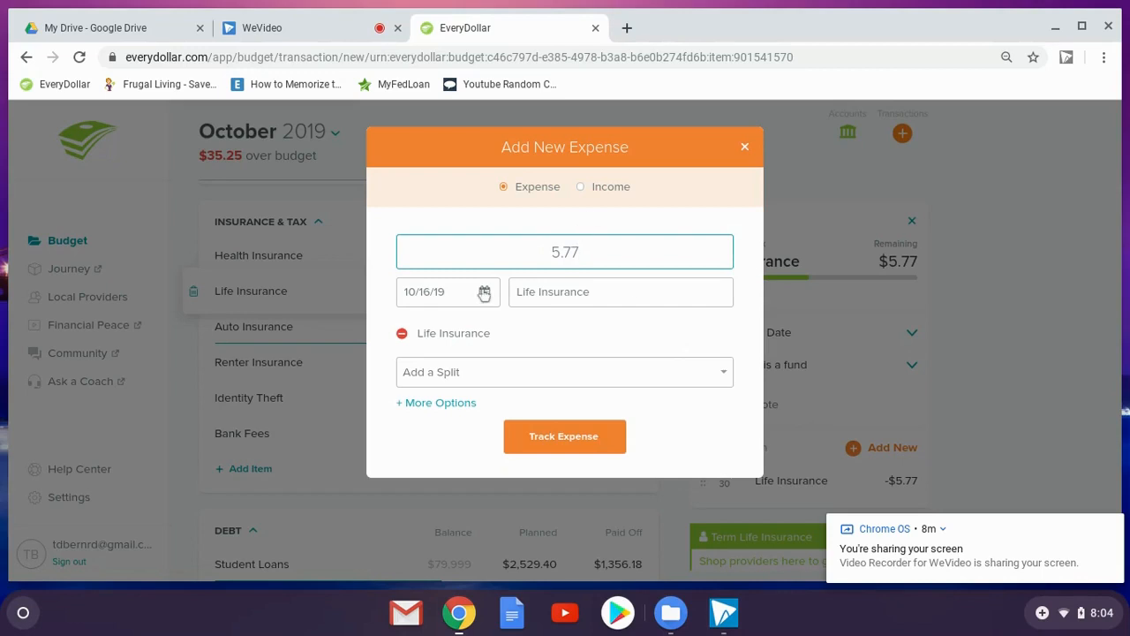
pyautogui.click(485, 292)
pyautogui.click(472, 431)
pyautogui.click(577, 451)
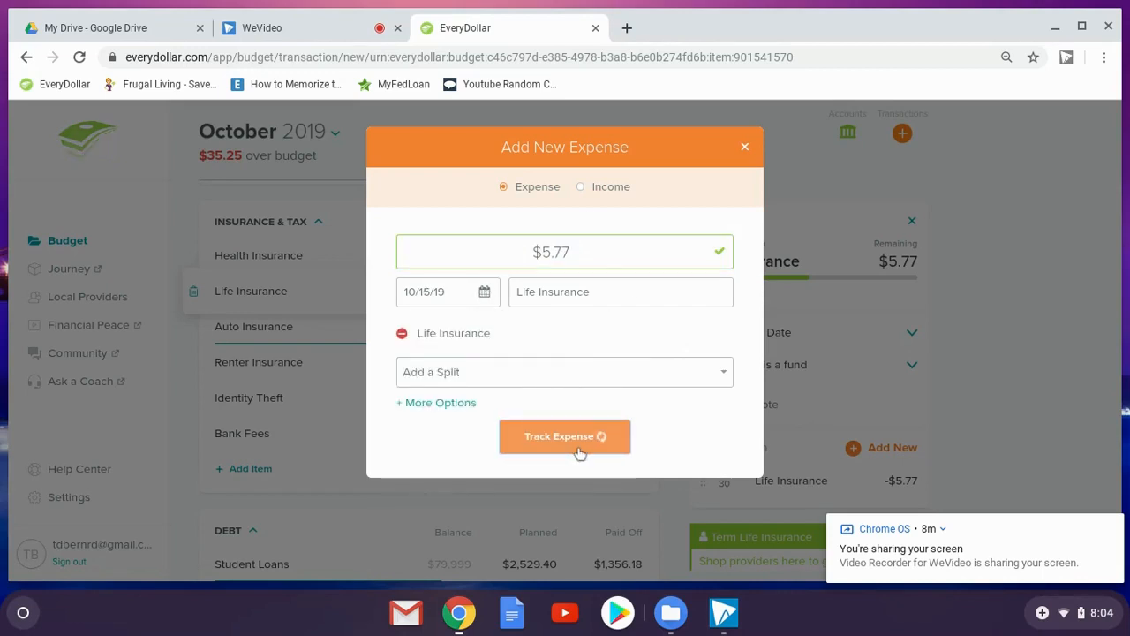
pyautogui.scroll(-2, 497, 450)
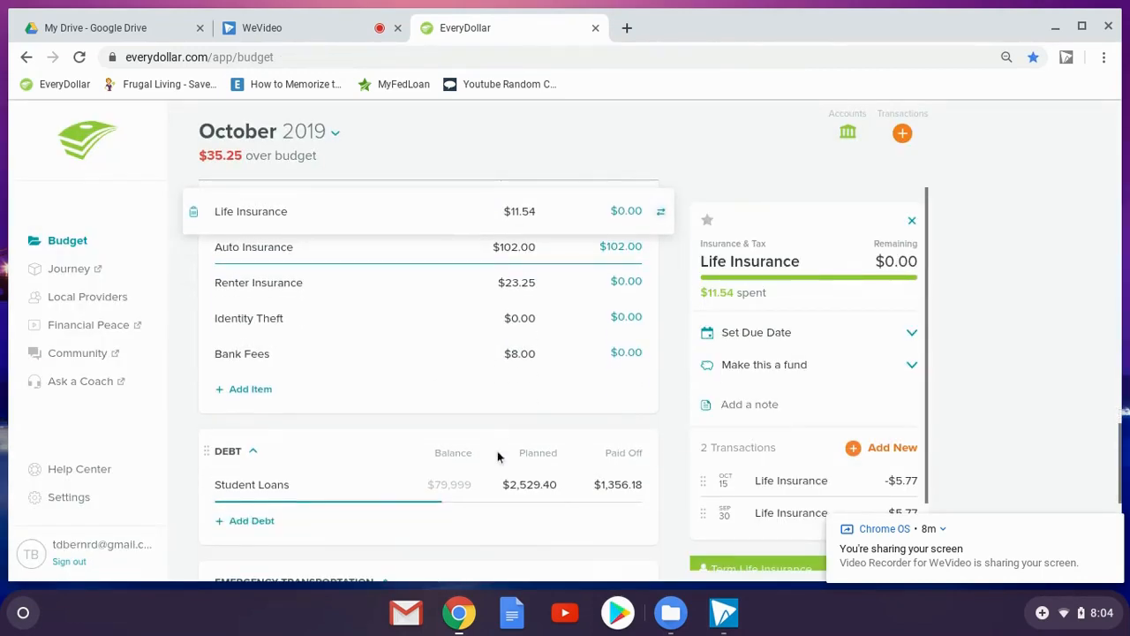
# Step: Track a $134.00 expense dated 10/16/19 for the Cushion fund under Savings
pyautogui.scroll(5, 497, 451)
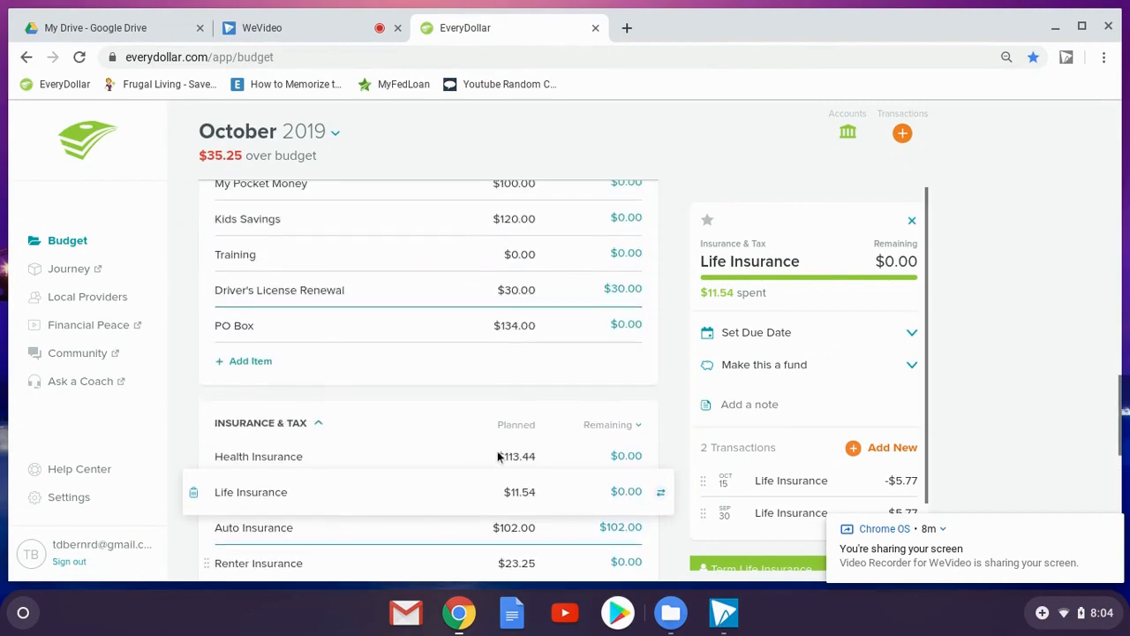
pyautogui.scroll(4, 496, 452)
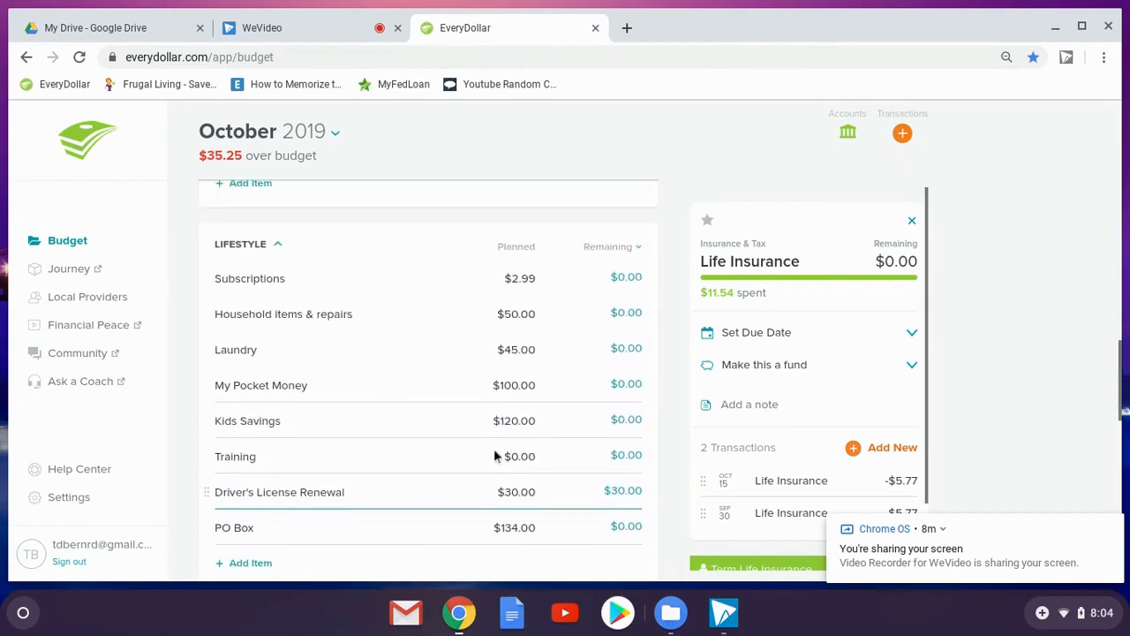
pyautogui.scroll(6, 495, 451)
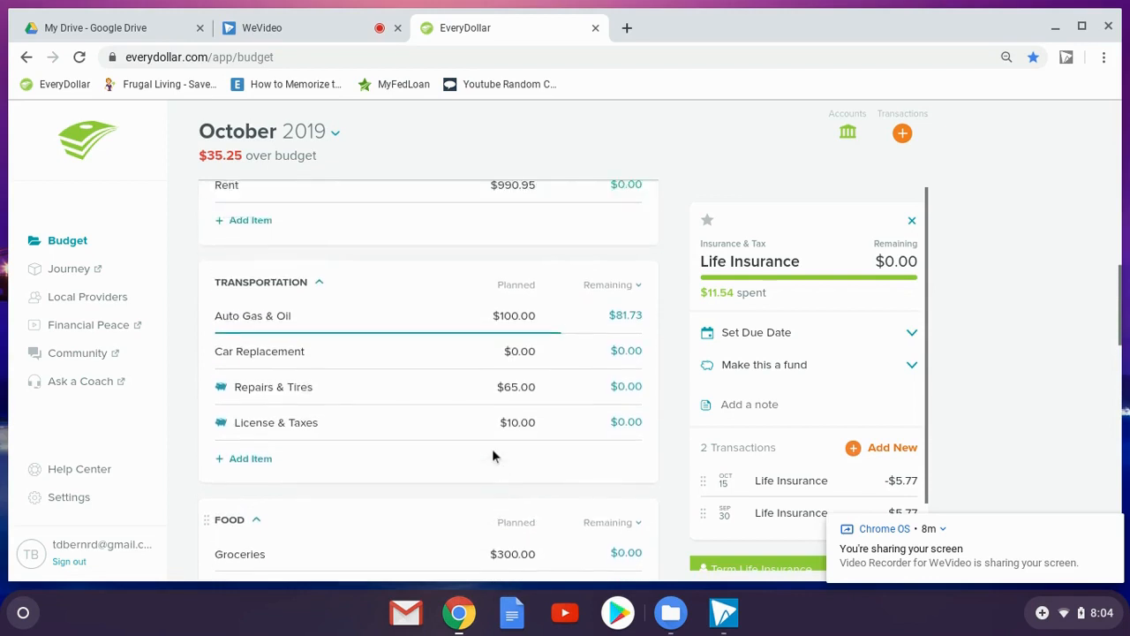
pyautogui.scroll(2, 491, 449)
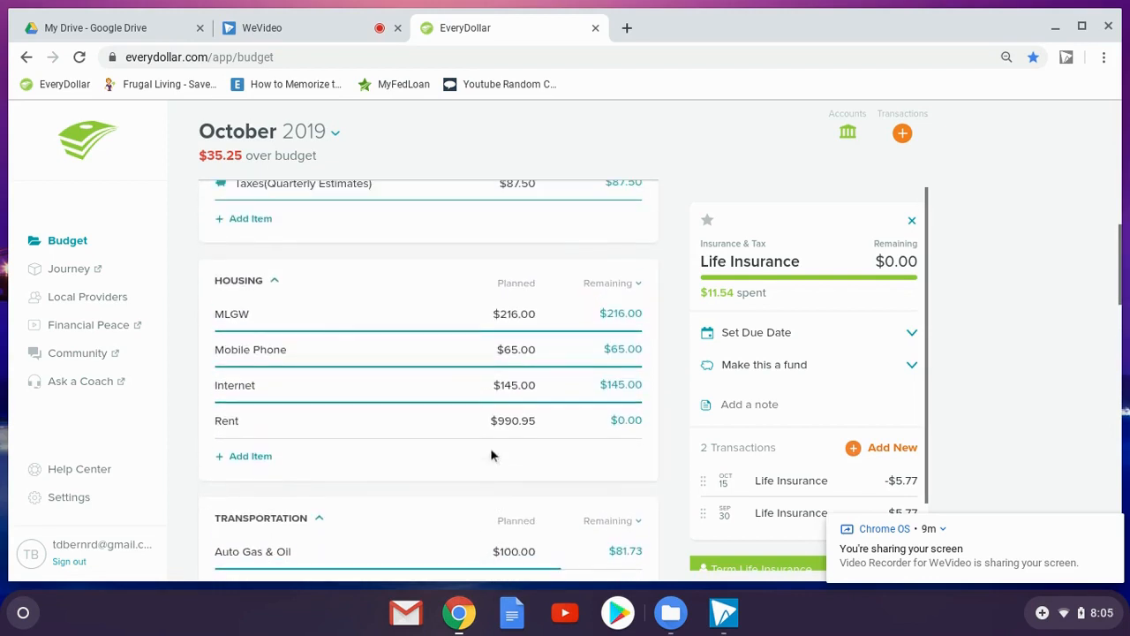
pyautogui.scroll(5, 468, 397)
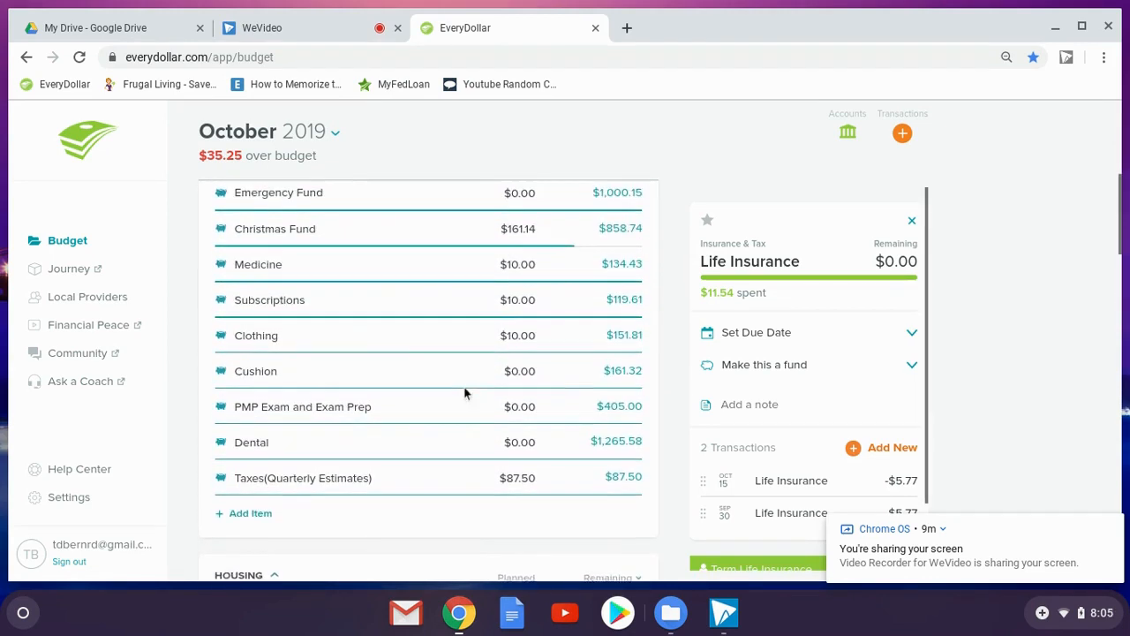
pyautogui.scroll(-2, 464, 387)
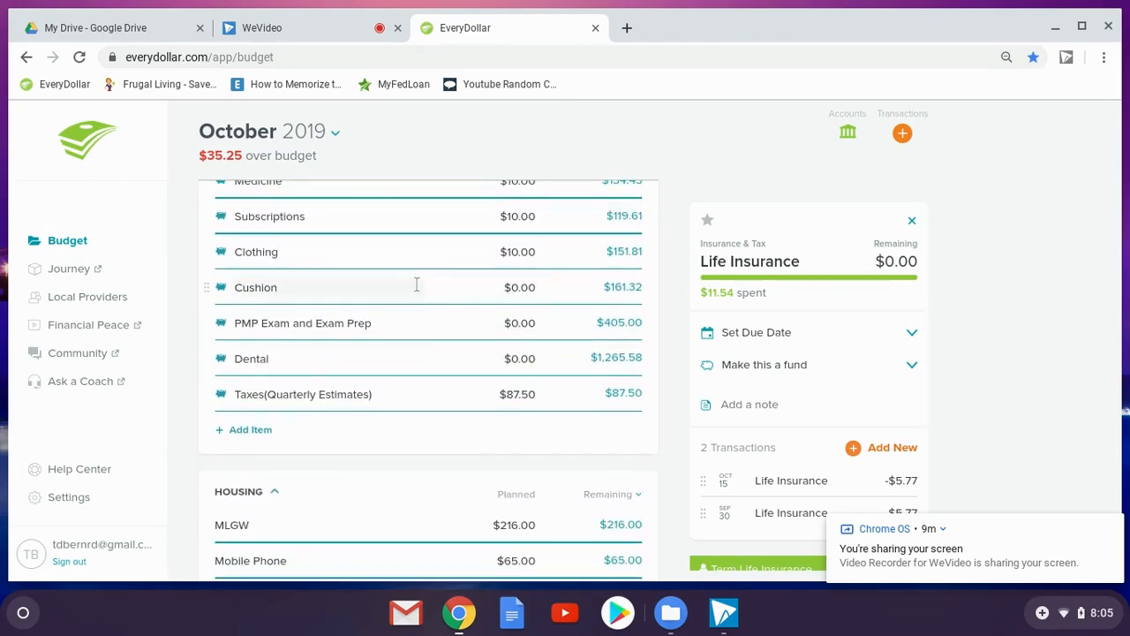
pyautogui.scroll(5, 431, 288)
pyautogui.scroll(-4, 429, 289)
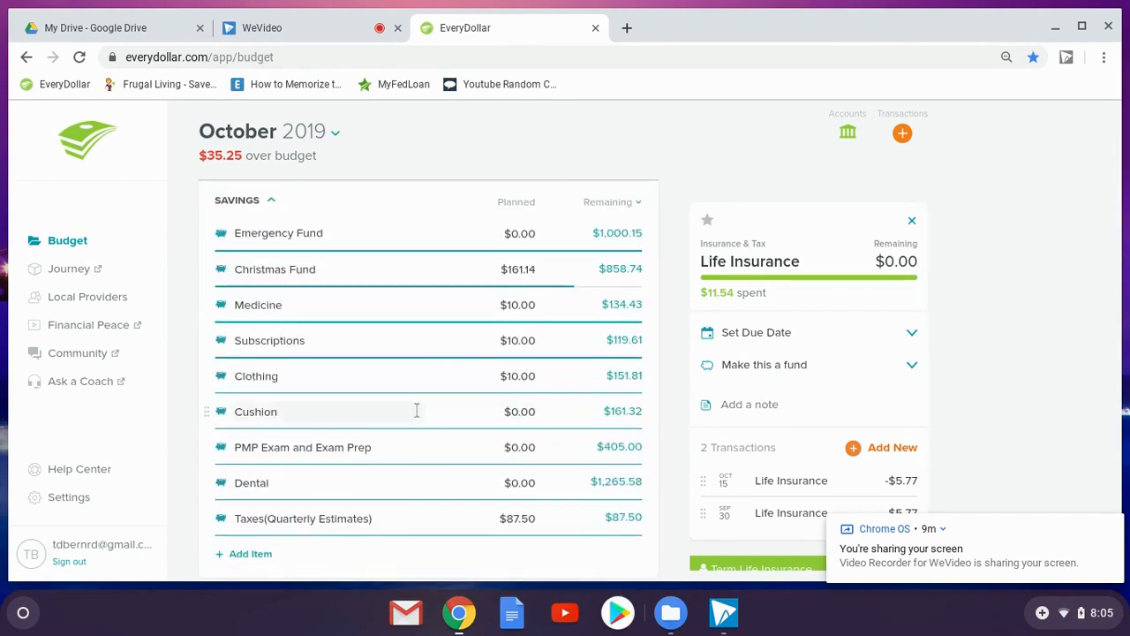
pyautogui.click(417, 411)
pyautogui.click(656, 411)
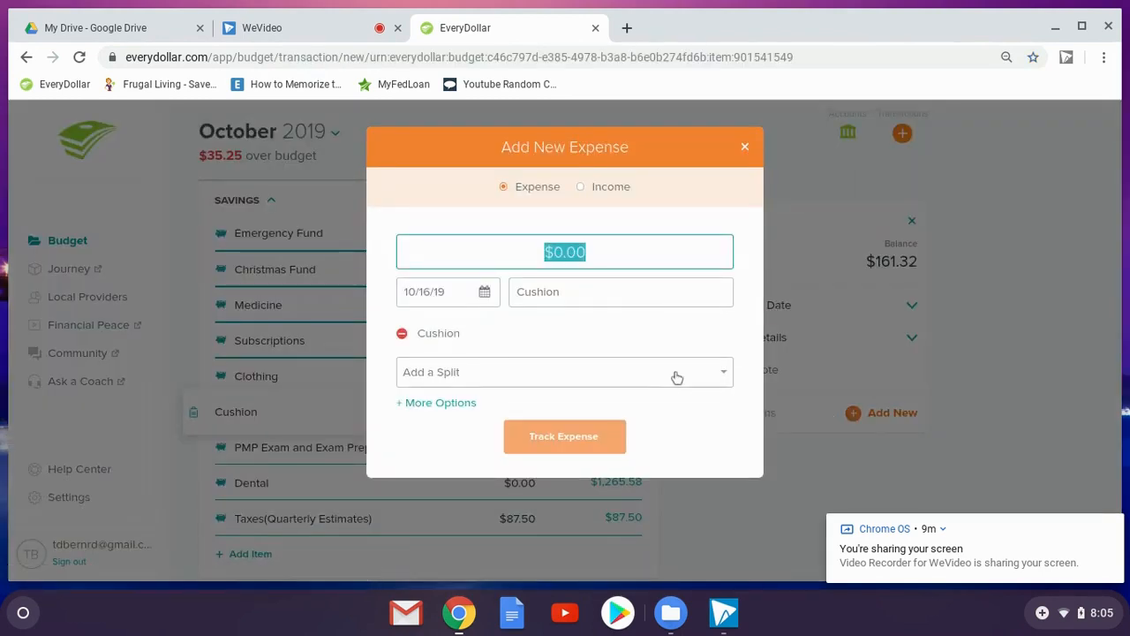
pyautogui.write('134.00')
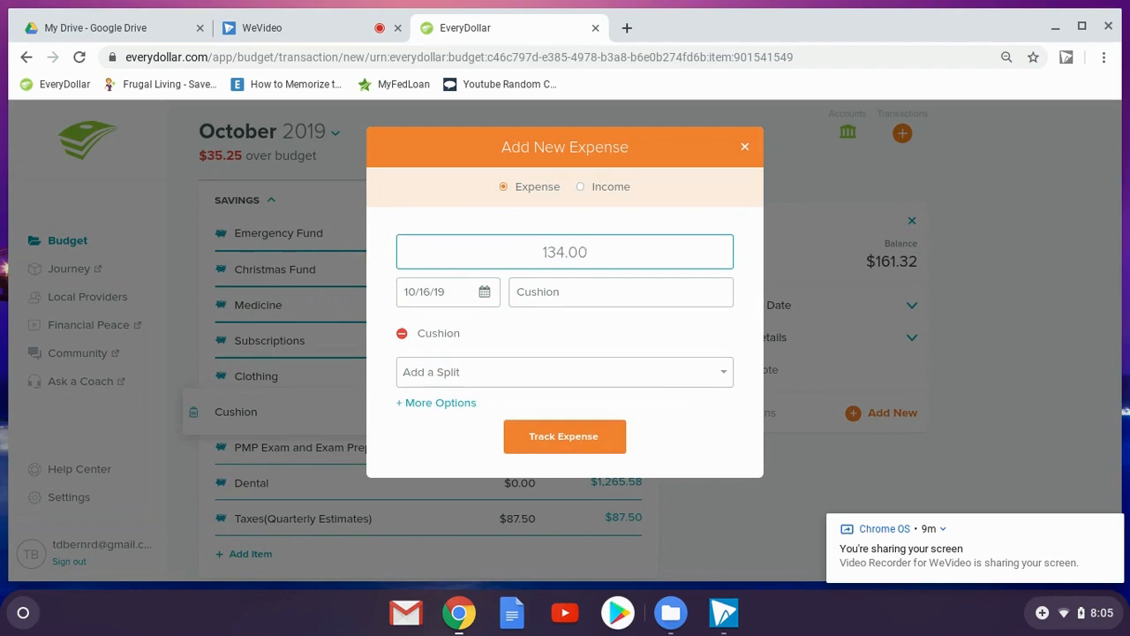
pyautogui.click(572, 446)
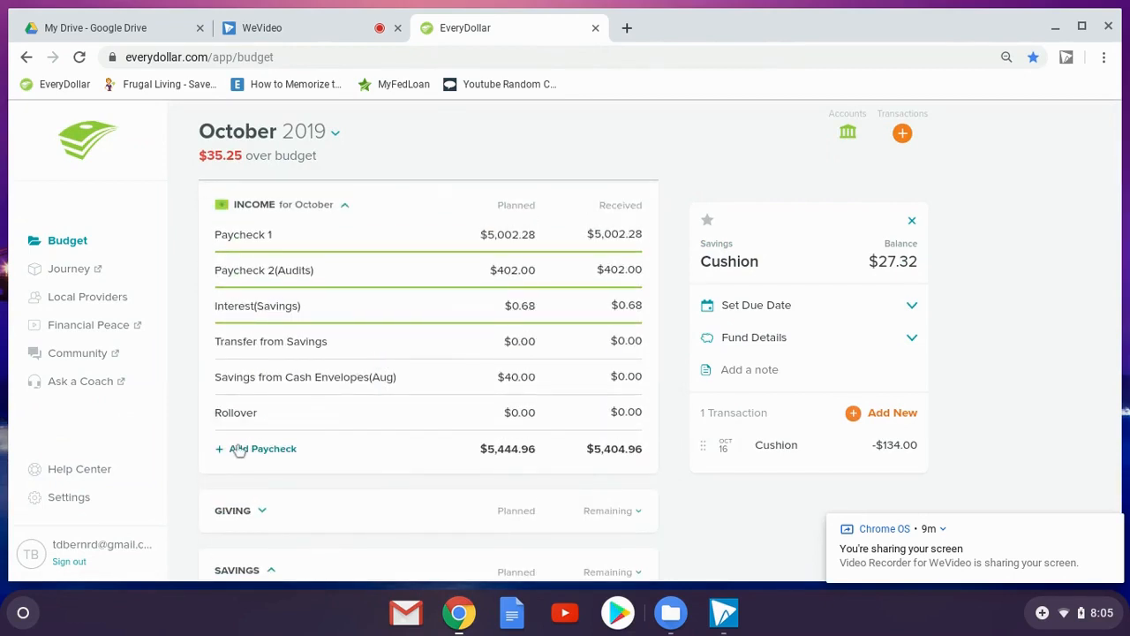
# Step: Add an income item named "Account Cushion Moved For PO Box" with a planned amount of $134.00
pyautogui.click(239, 451)
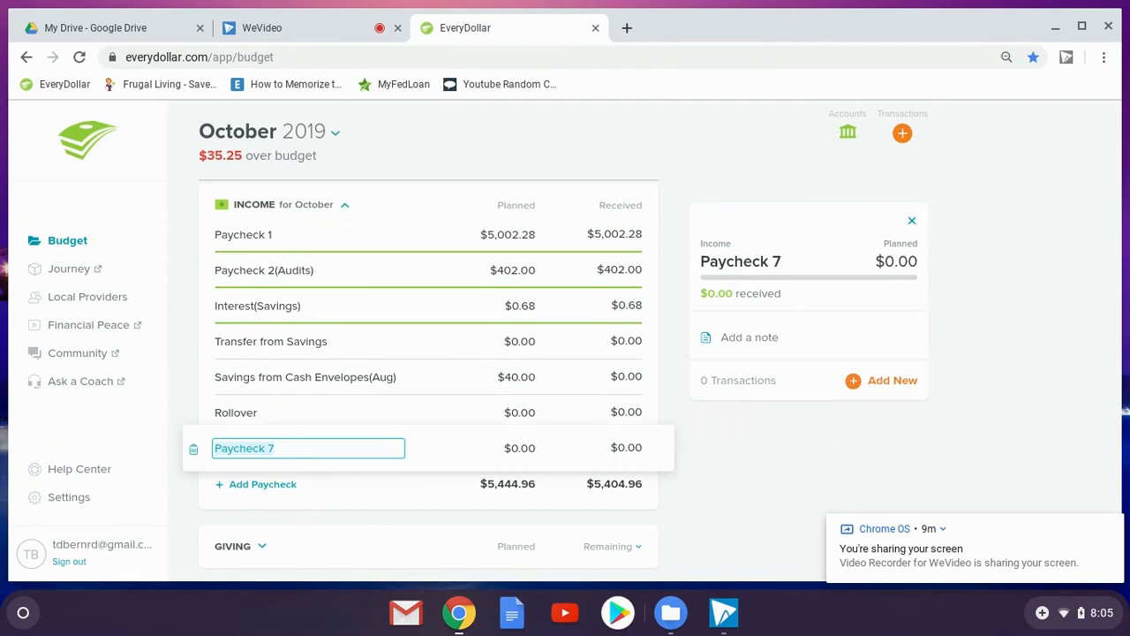
pyautogui.write('C')
pyautogui.press('BackSpace')
pyautogui.write('Ac')
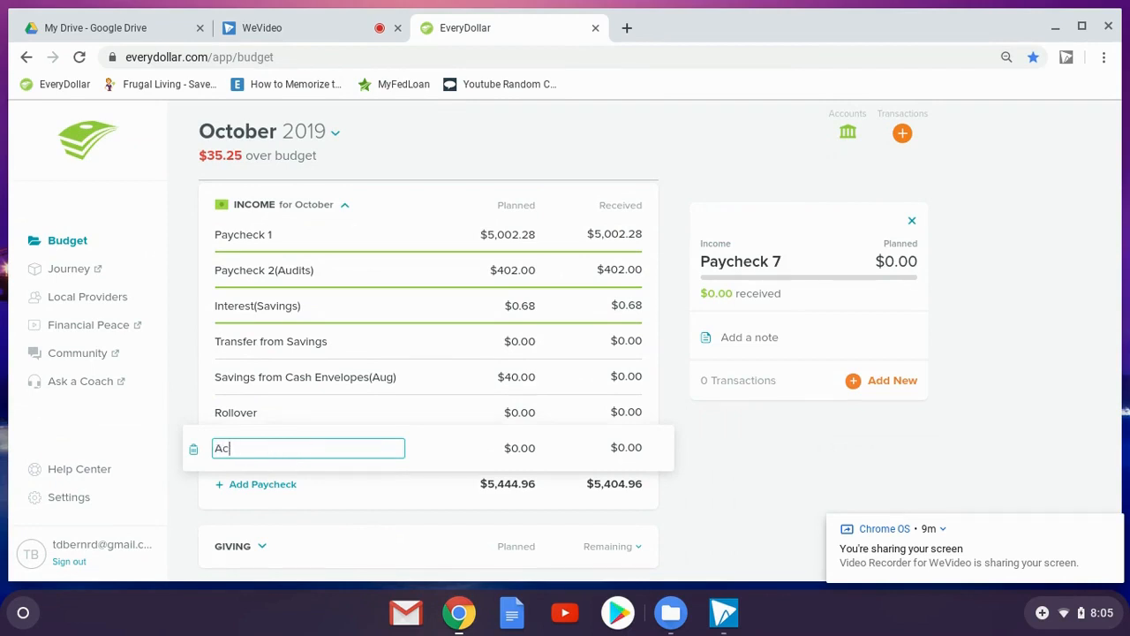
pyautogui.write('count Cushion Moved F')
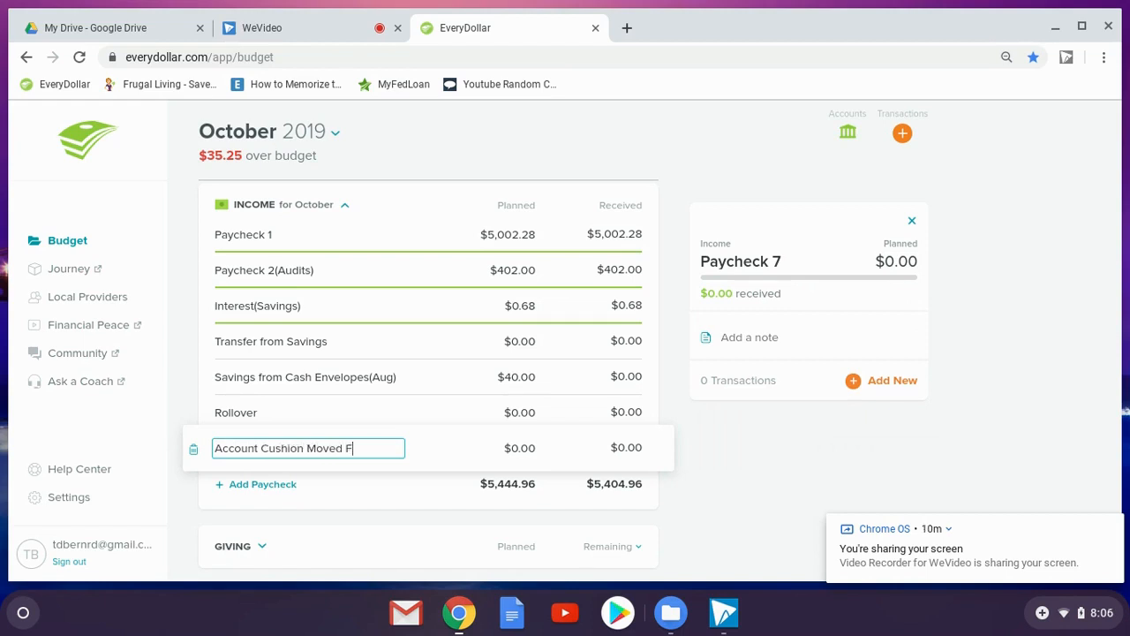
pyautogui.write('or PO Box')
pyautogui.press('Tab')
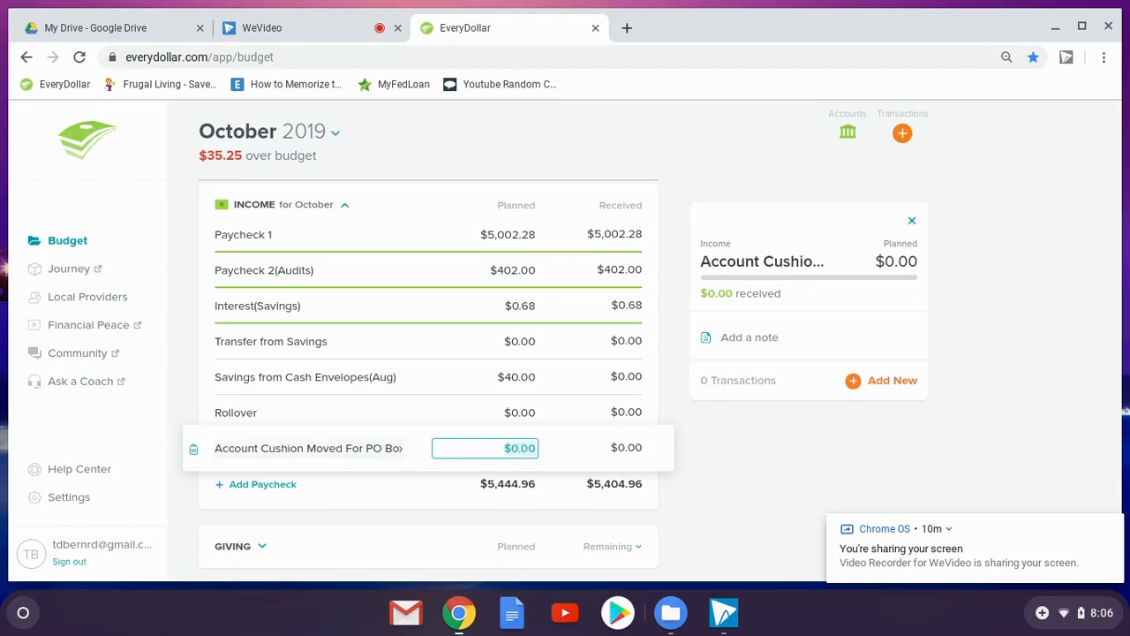
pyautogui.write('134.00')
pyautogui.press('Tab')
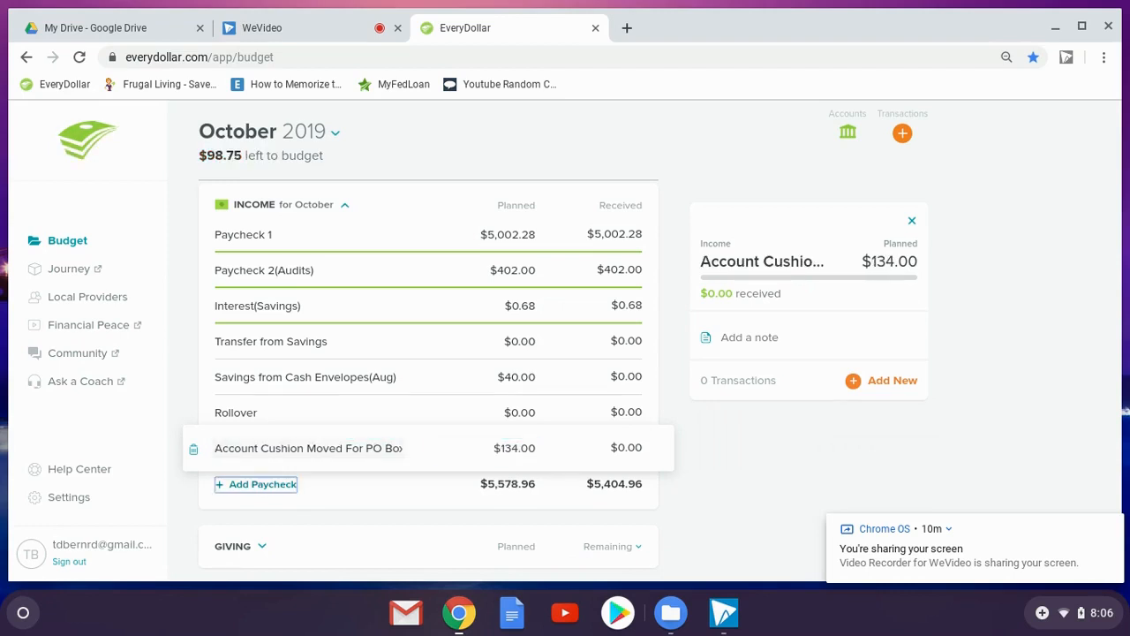
# Step: Track $134.00 of income dated 10/16/19 for the Account Cushion Moved For PO Box item
pyautogui.click(866, 391)
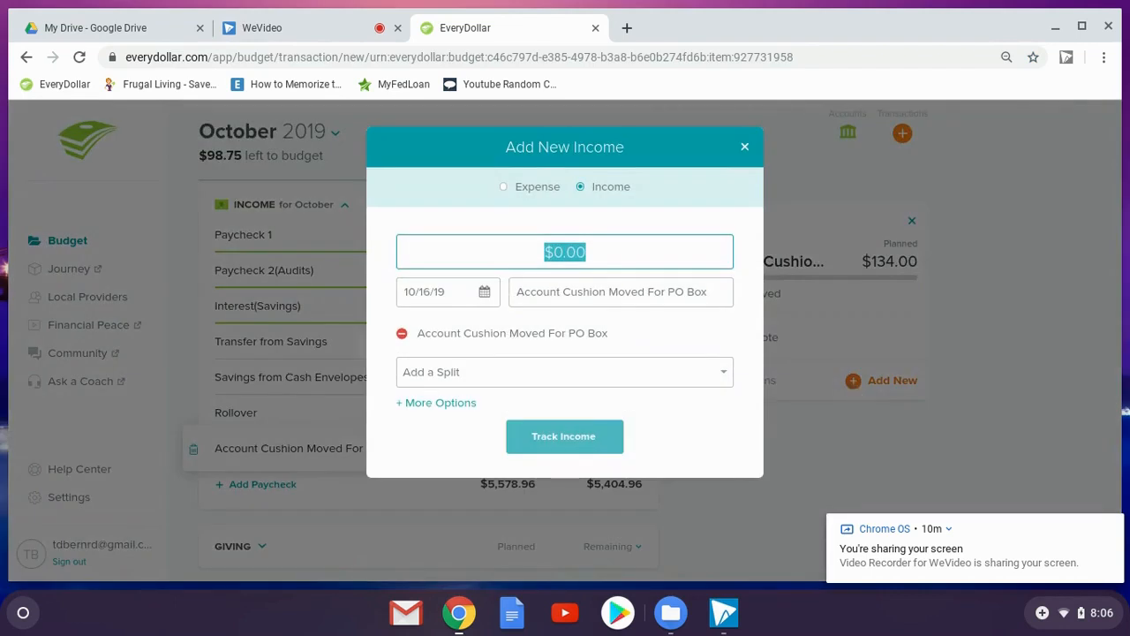
pyautogui.write('134.00')
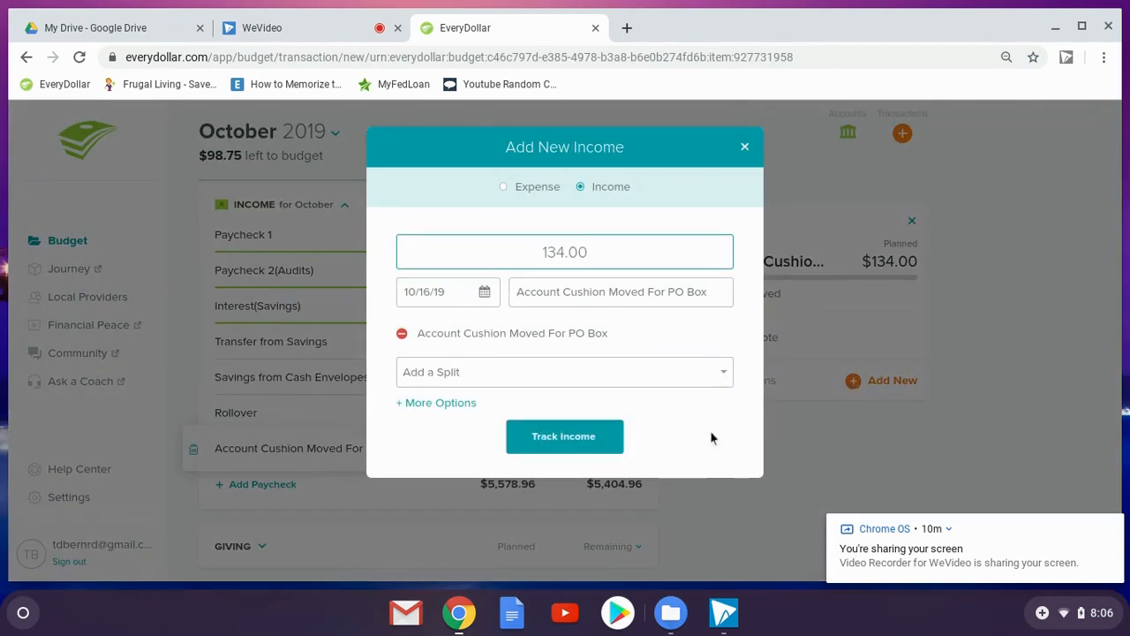
pyautogui.click(596, 439)
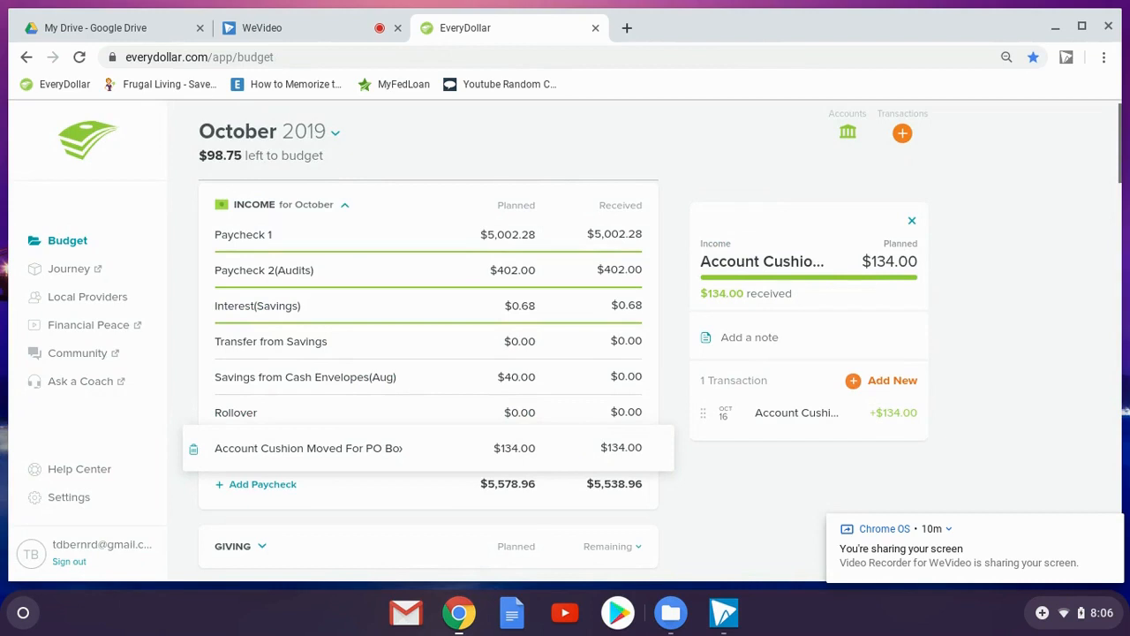
# Step: Add a "Traffic Ticket" item under Insurance & Tax with a planned amount of $50
pyautogui.scroll(-6, 595, 442)
pyautogui.scroll(-10, 593, 440)
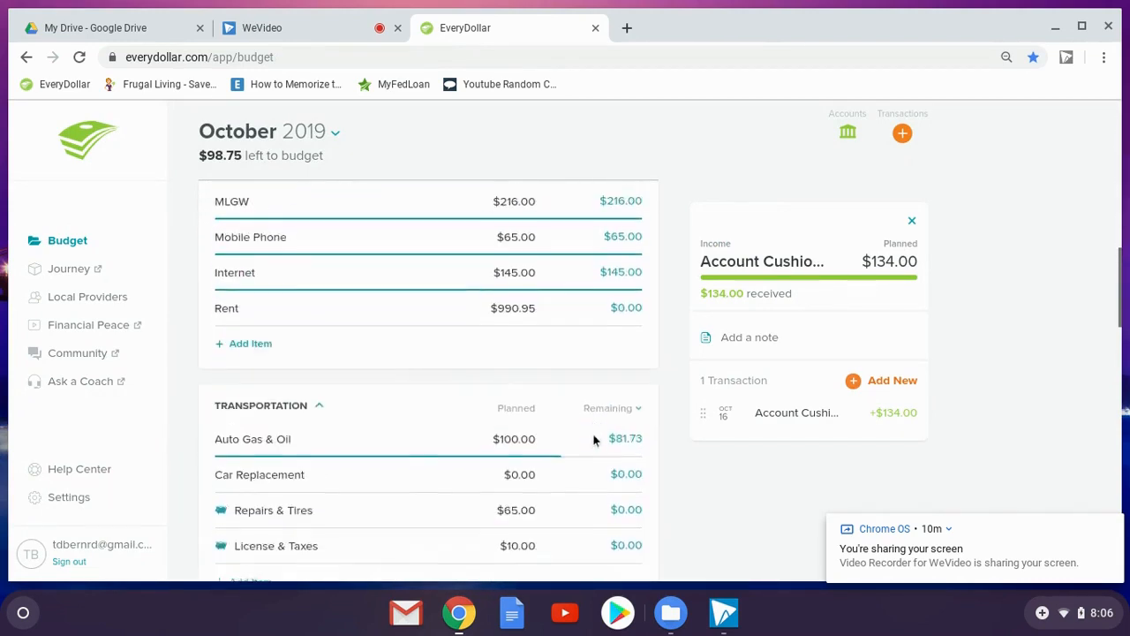
pyautogui.scroll(-4, 594, 439)
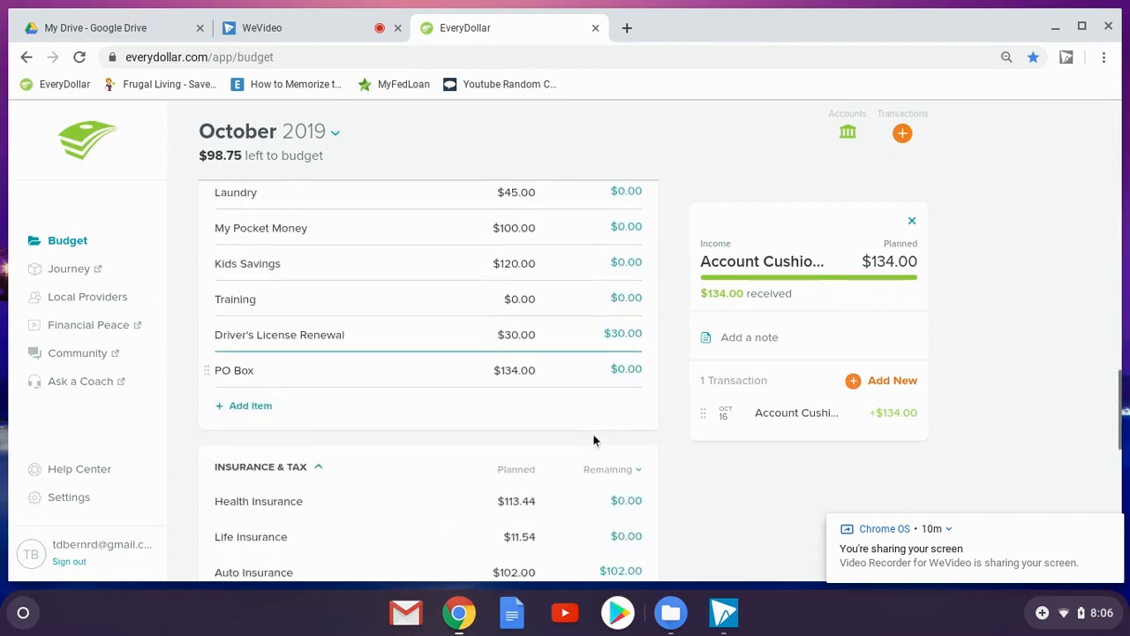
pyautogui.scroll(-5, 595, 440)
pyautogui.scroll(2, 594, 440)
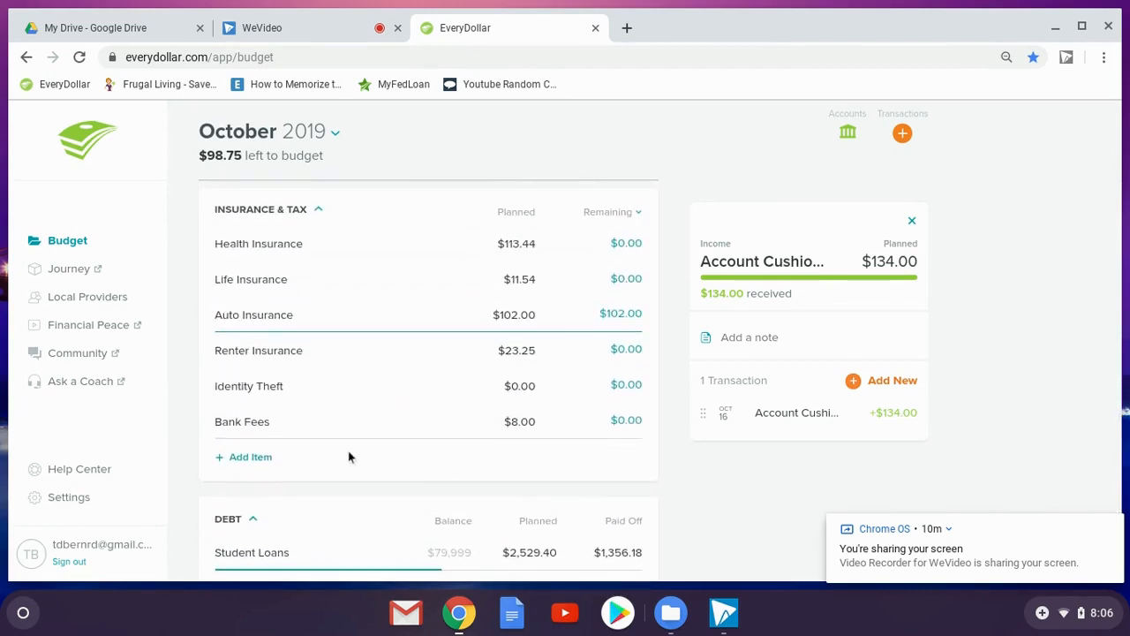
pyautogui.click(248, 456)
pyautogui.write('Traffic Ticke')
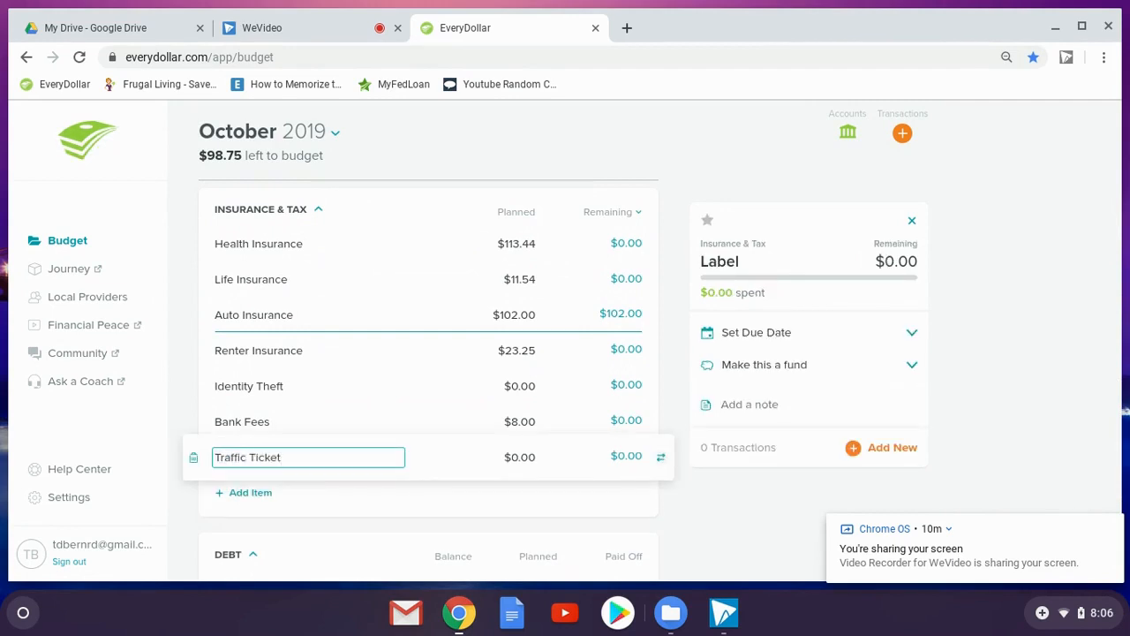
pyautogui.write('t')
pyautogui.press('Tab')
pyautogui.write('50')
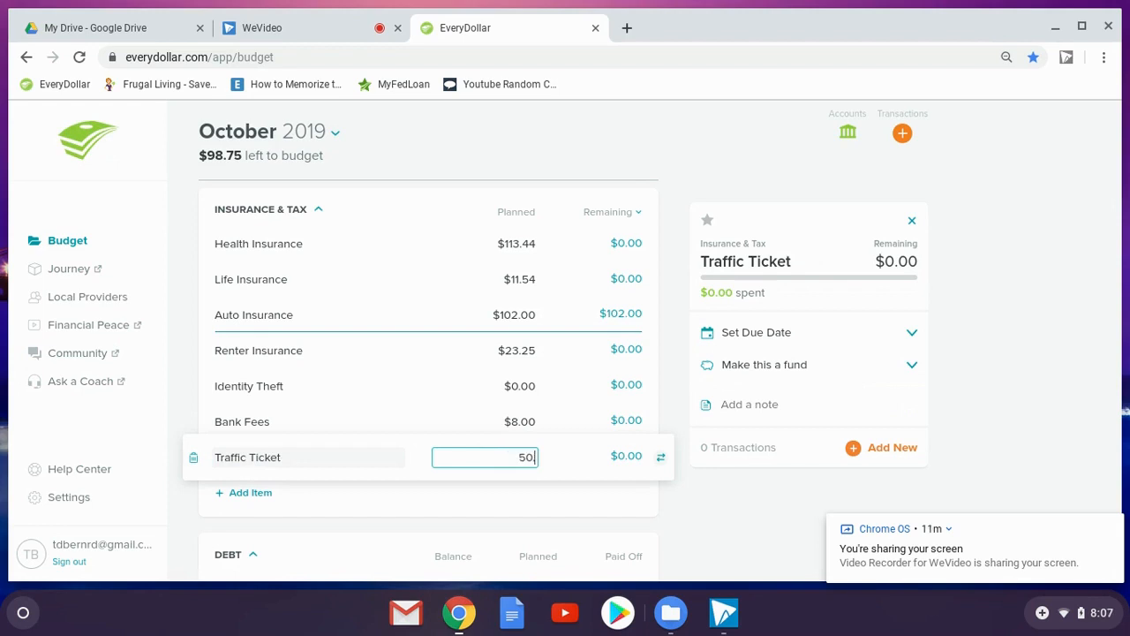
pyautogui.press('Tab')
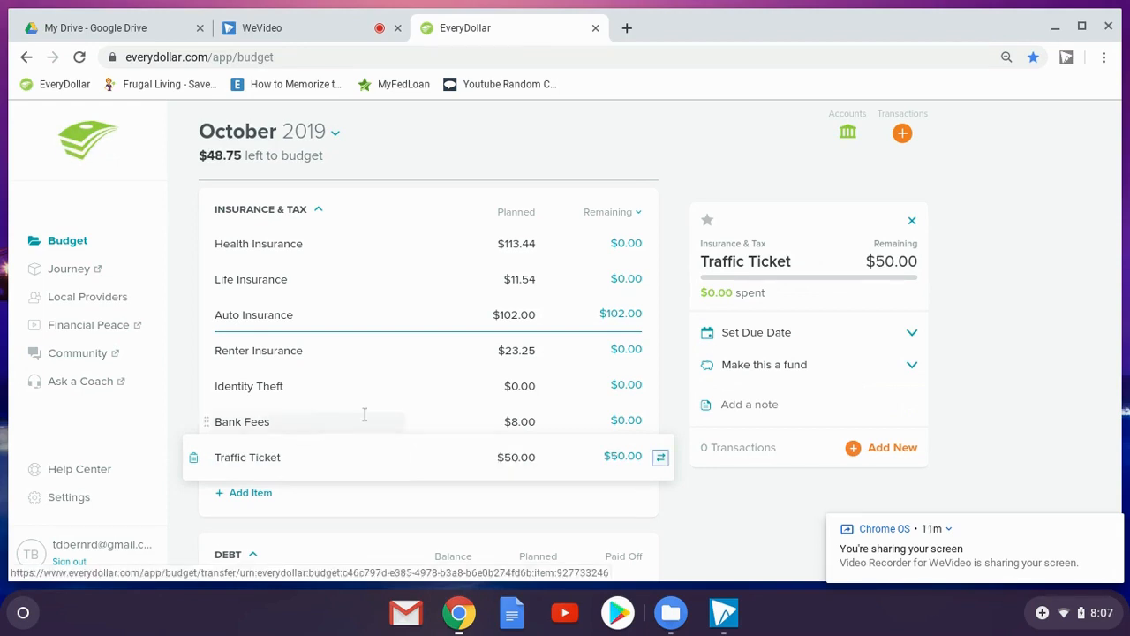
# Step: Review the debt details and this month's transactions for Student Loans, and close the item's details
pyautogui.scroll(10, 367, 414)
pyautogui.scroll(-9, 367, 414)
pyautogui.scroll(-3, 366, 414)
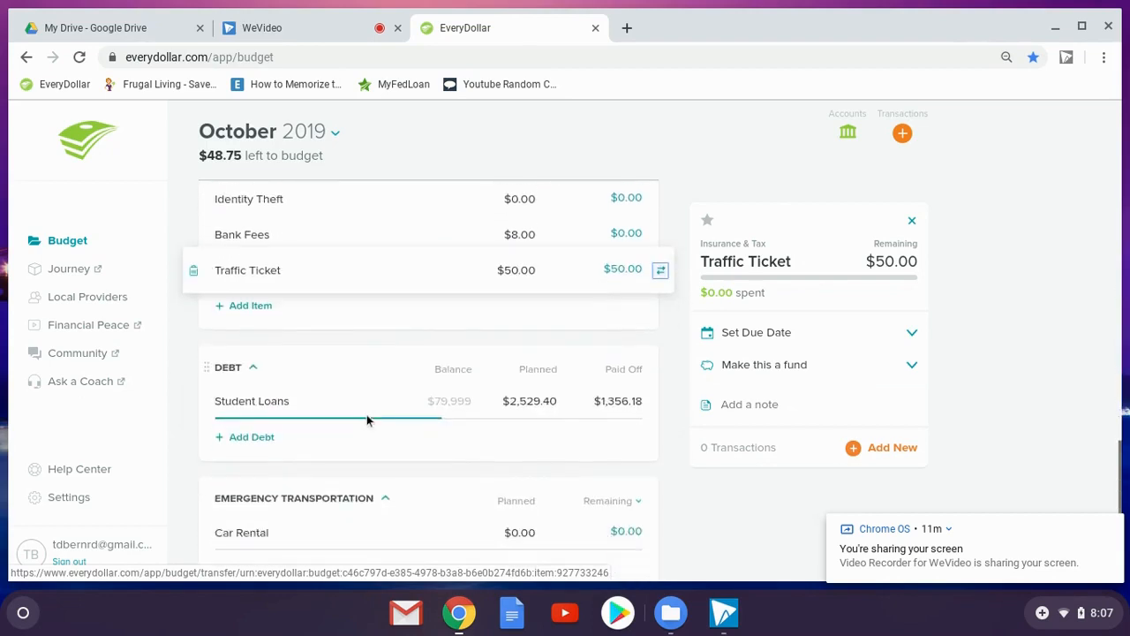
pyautogui.click(372, 363)
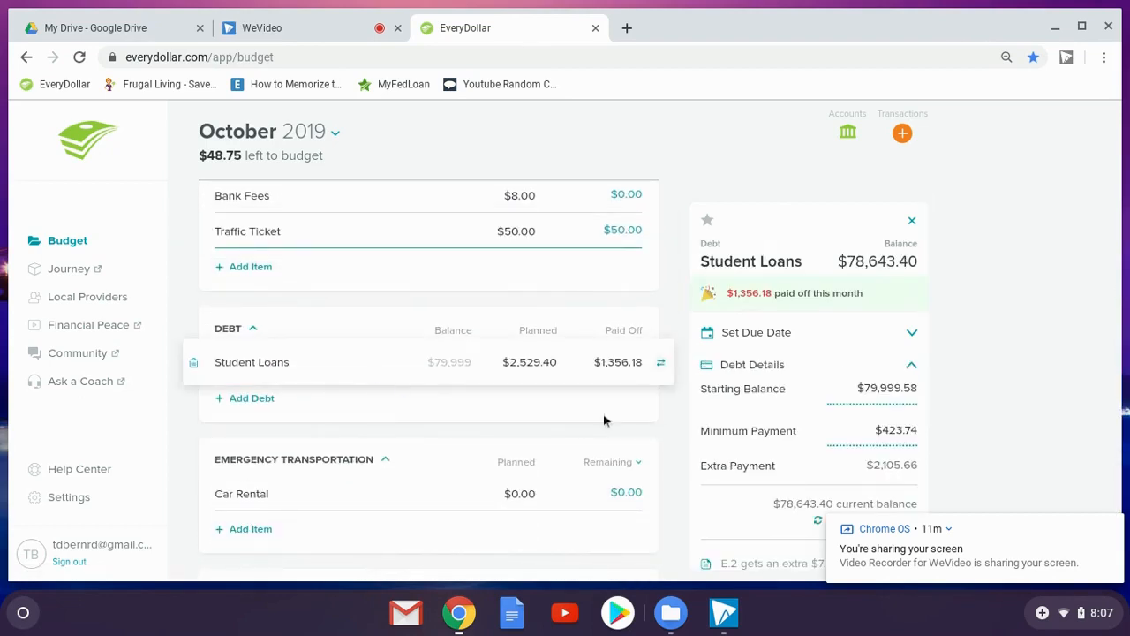
pyautogui.scroll(-5, 842, 378)
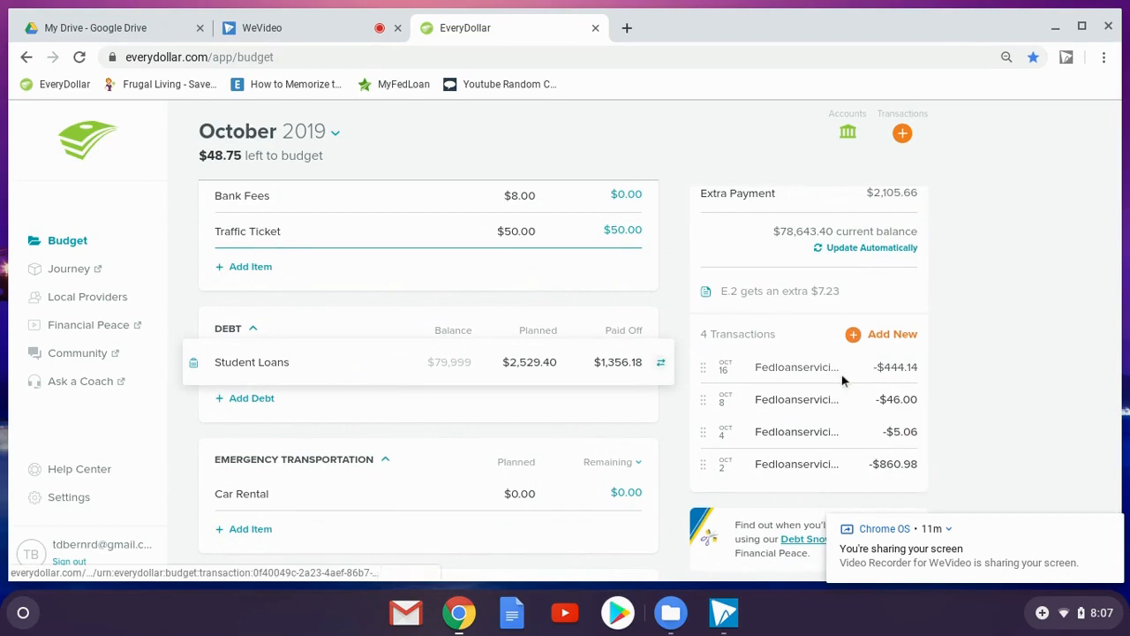
pyautogui.scroll(5, 808, 398)
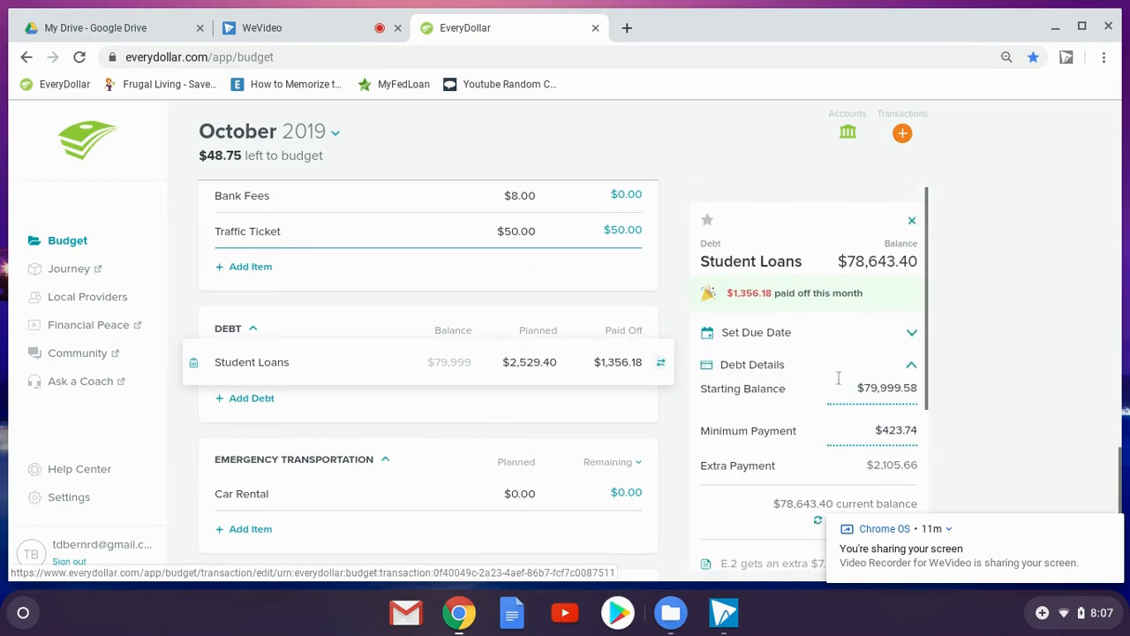
pyautogui.click(395, 449)
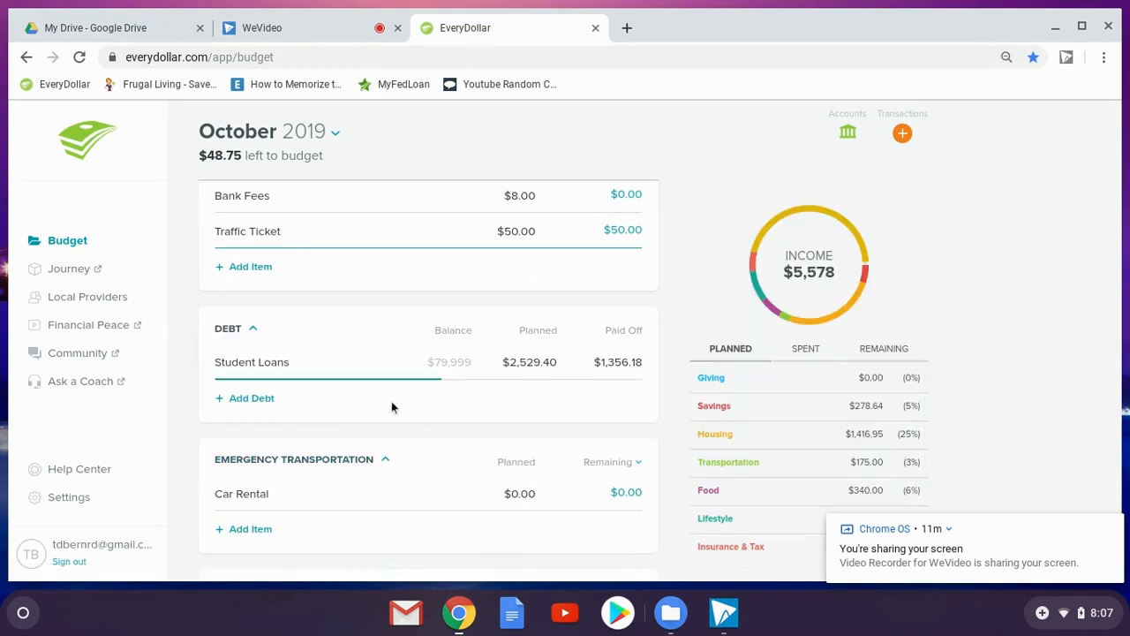
pyautogui.scroll(3, 391, 401)
pyautogui.click(947, 528)
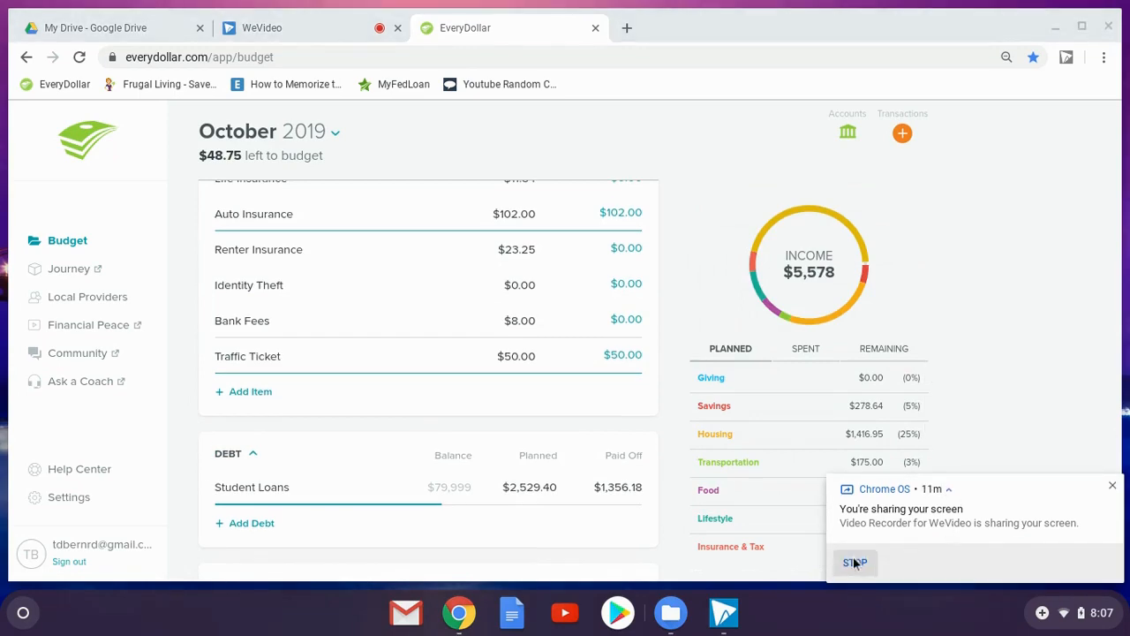